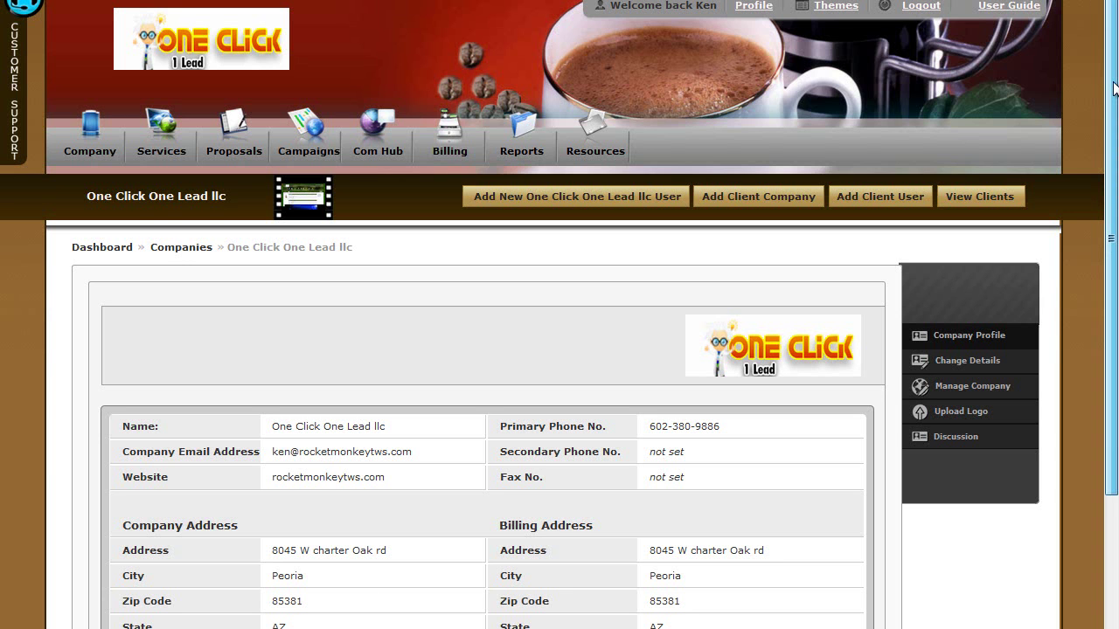
# - Preview the portal of the company member with the MR title, check the member's profile, and open the Services page
pyautogui.moveTo(1115, 88); pyautogui.dragTo(1117, 310)
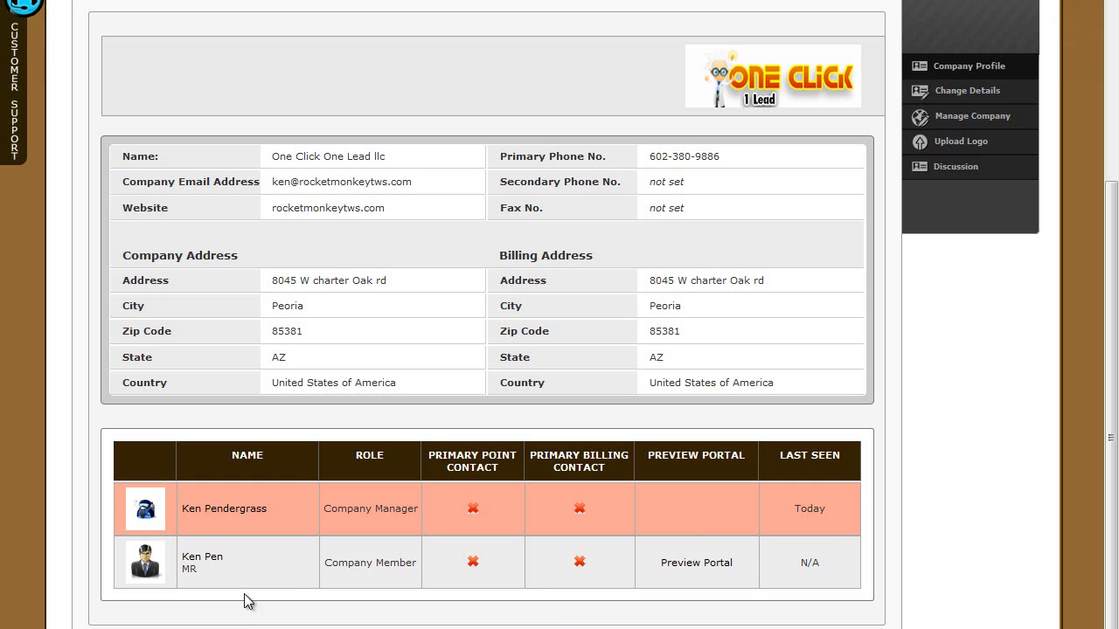
pyautogui.click(712, 587)
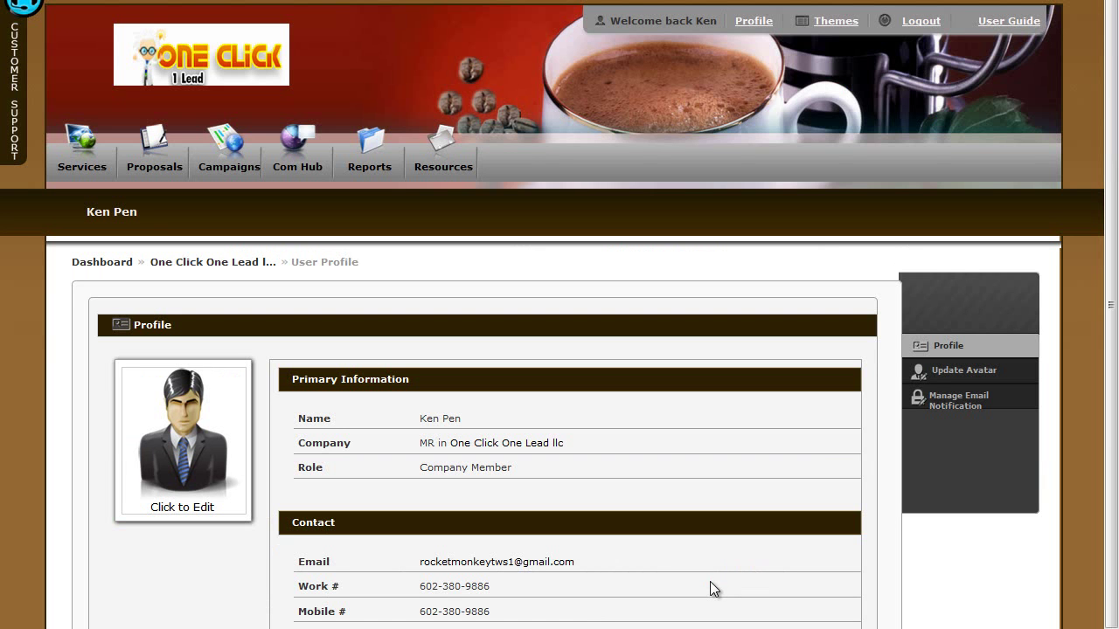
pyautogui.scroll(-1, 1117, 157)
pyautogui.scroll(-1, 1117, 157)
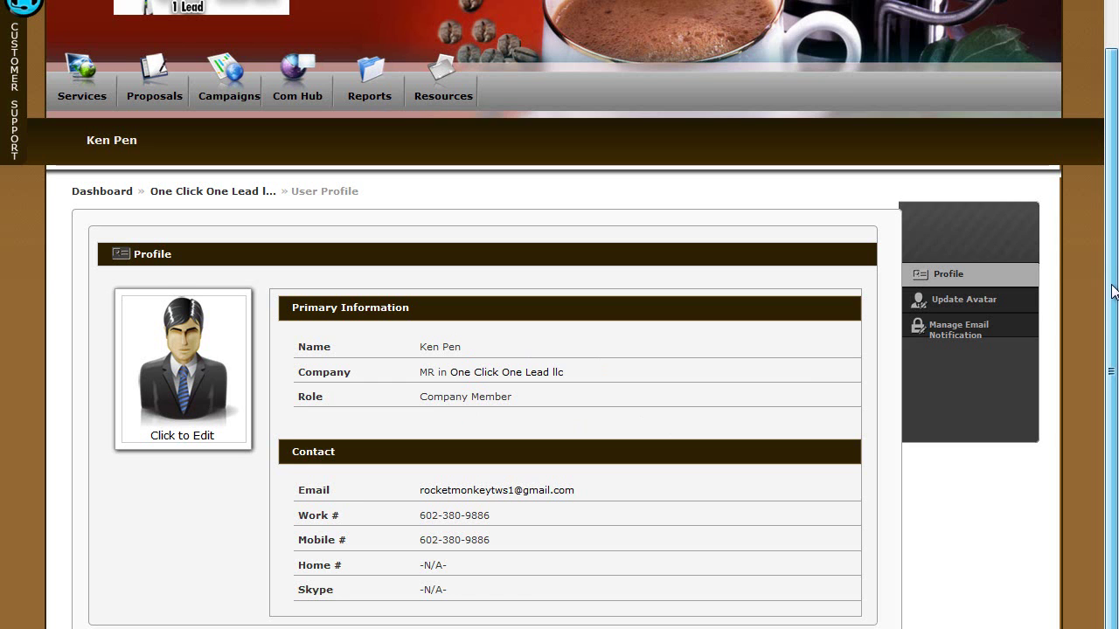
pyautogui.moveTo(1110, 282); pyautogui.dragTo(1109, 192)
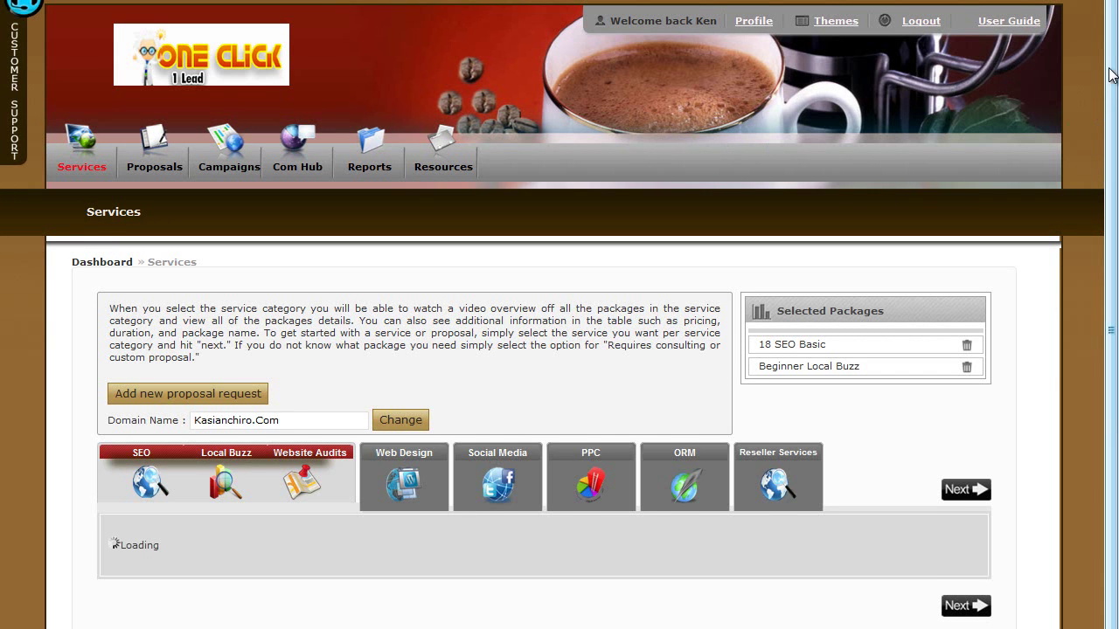
# - Examine the service categories and the prices and durations of the SEO, Local Buzz and Website Audit packages
pyautogui.scroll(-1, 1114, 50)
pyautogui.scroll(-1, 1115, 105)
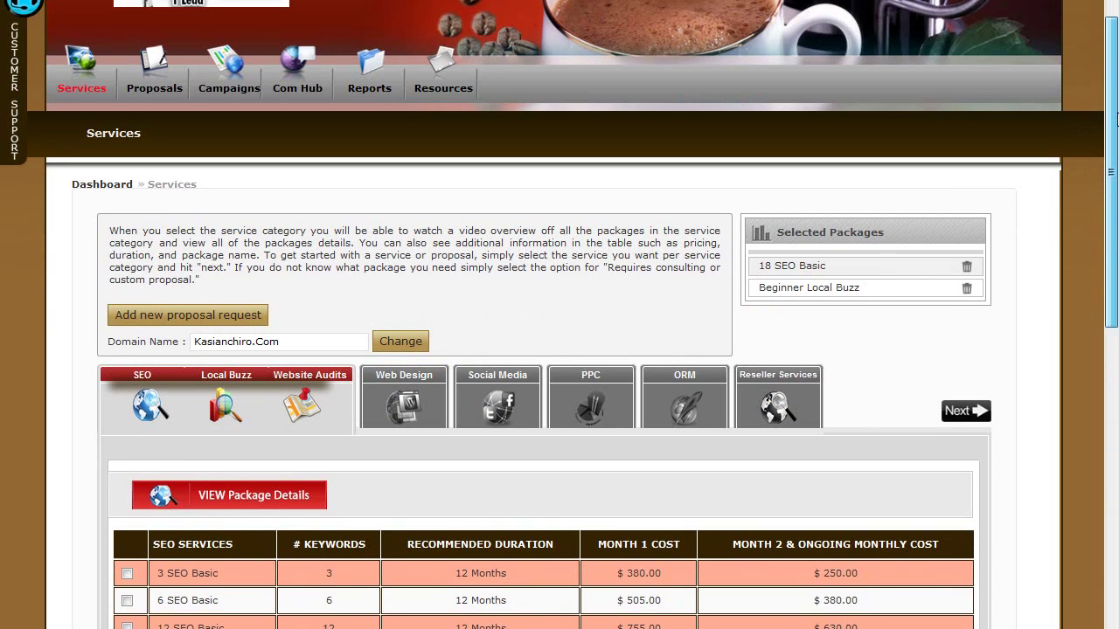
pyautogui.scroll(-4, 1116, 120)
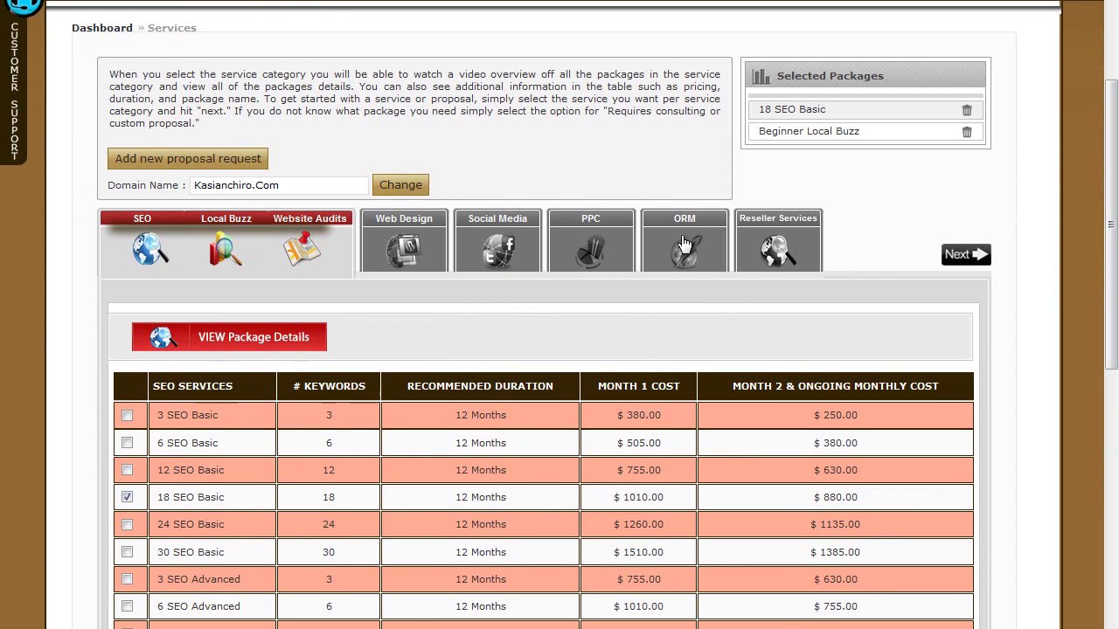
pyautogui.moveTo(1113, 227); pyautogui.dragTo(1116, 67)
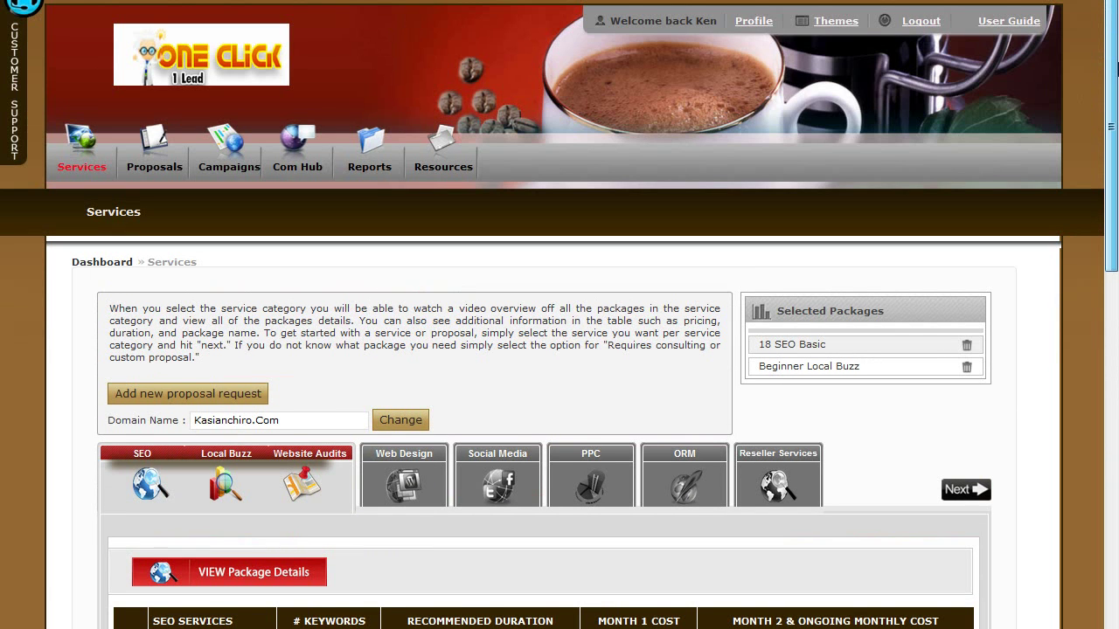
pyautogui.moveTo(1112, 125); pyautogui.dragTo(1115, 186)
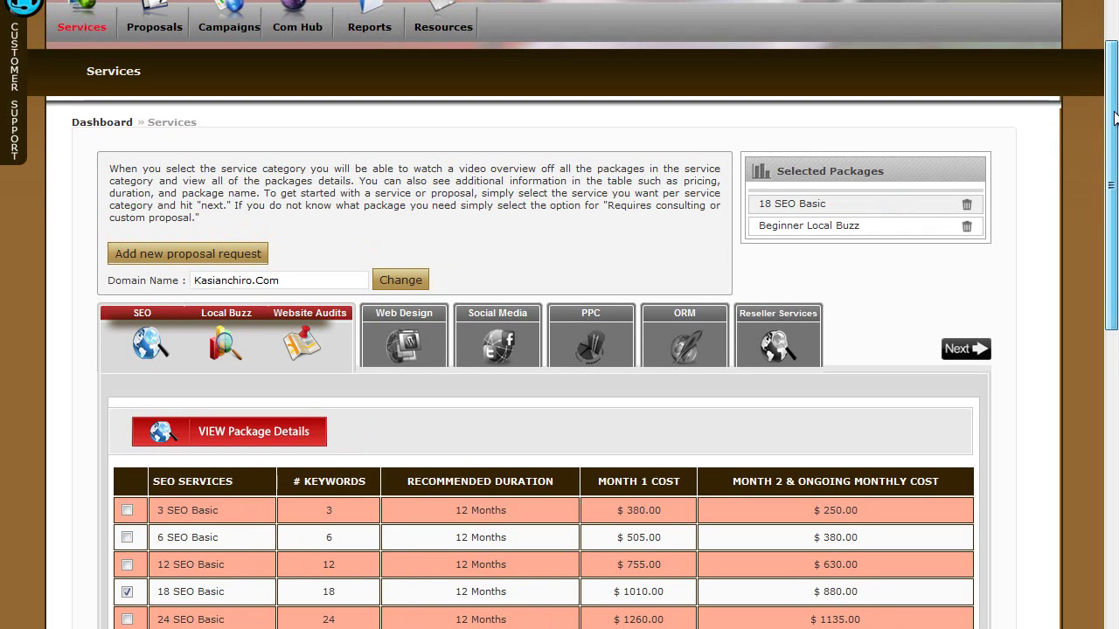
pyautogui.moveTo(1116, 118); pyautogui.dragTo(1117, 231)
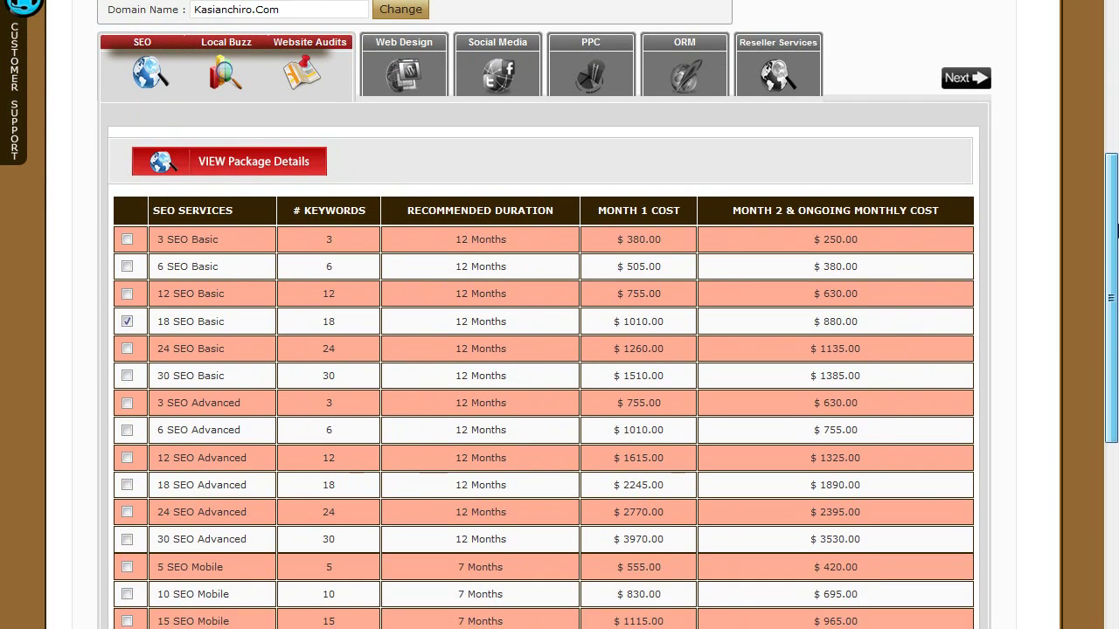
pyautogui.click(151, 73)
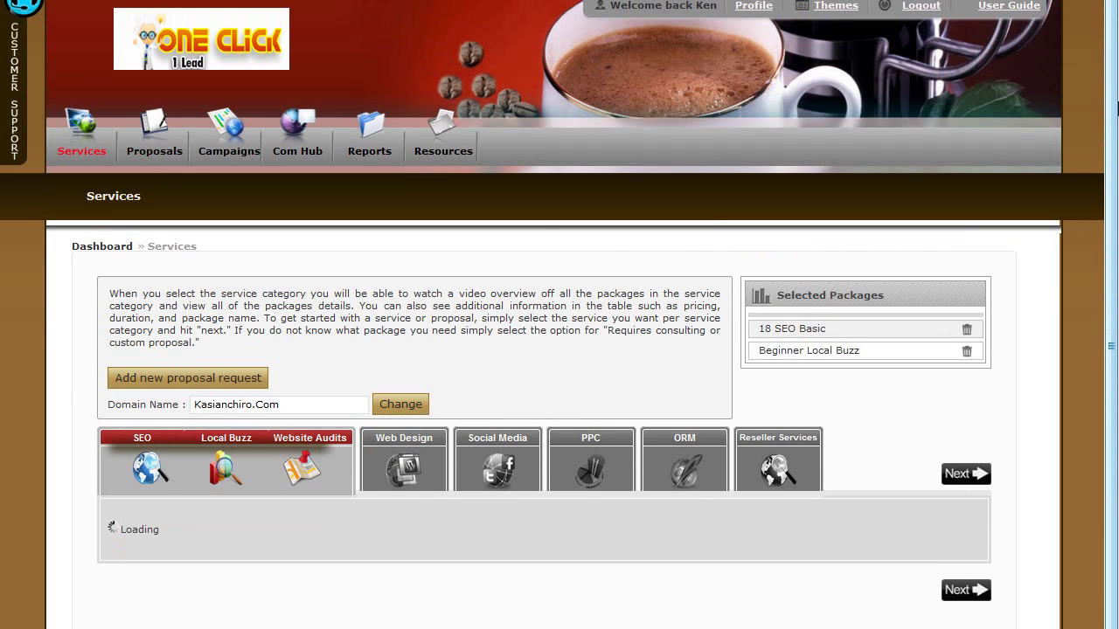
pyautogui.moveTo(1116, 48); pyautogui.dragTo(1116, 188)
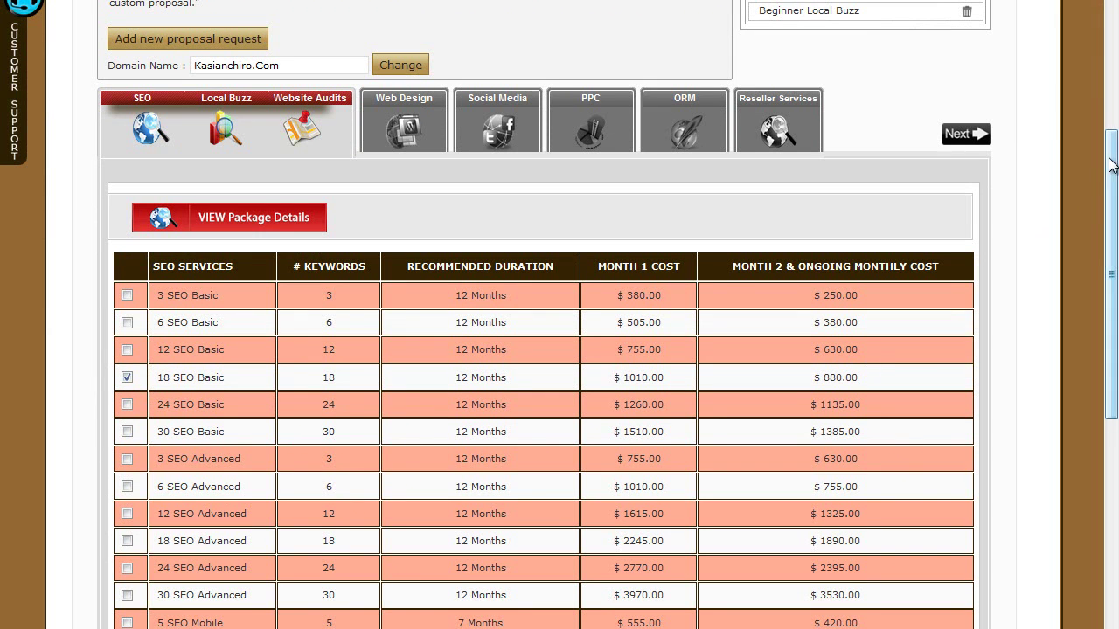
pyautogui.moveTo(1113, 155); pyautogui.dragTo(1116, 371)
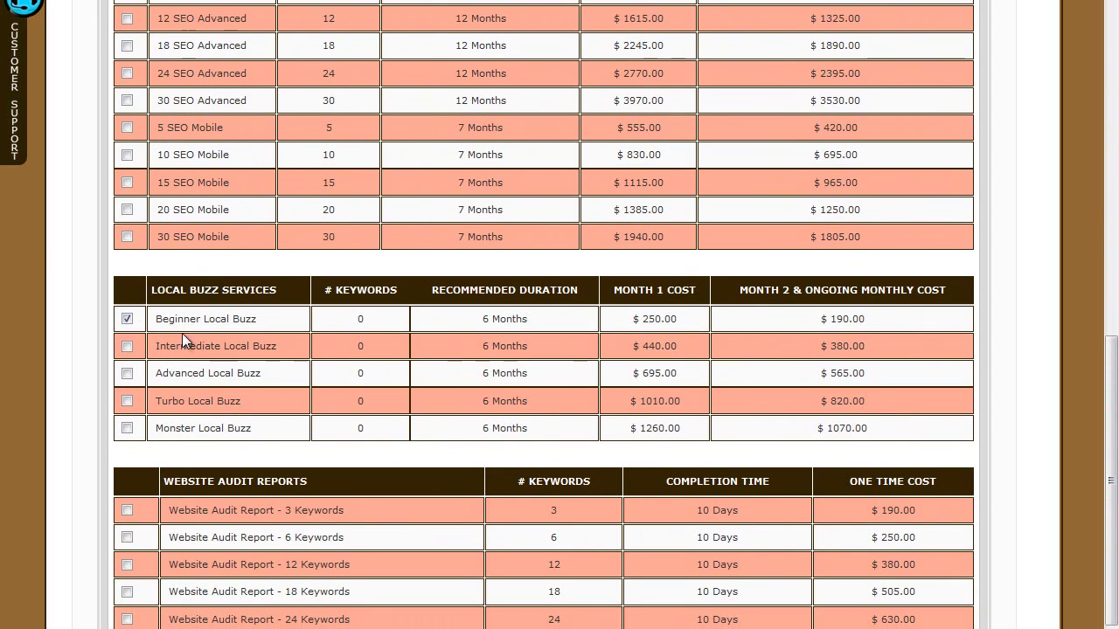
pyautogui.scroll(-3, 1117, 419)
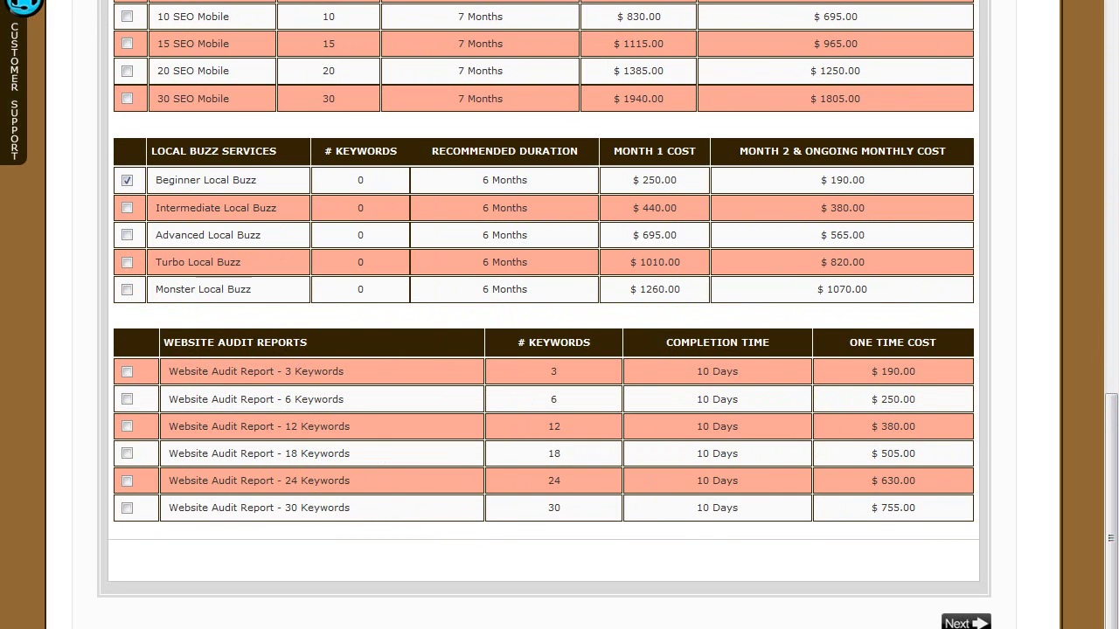
pyautogui.moveTo(1114, 411); pyautogui.dragTo(1114, 422)
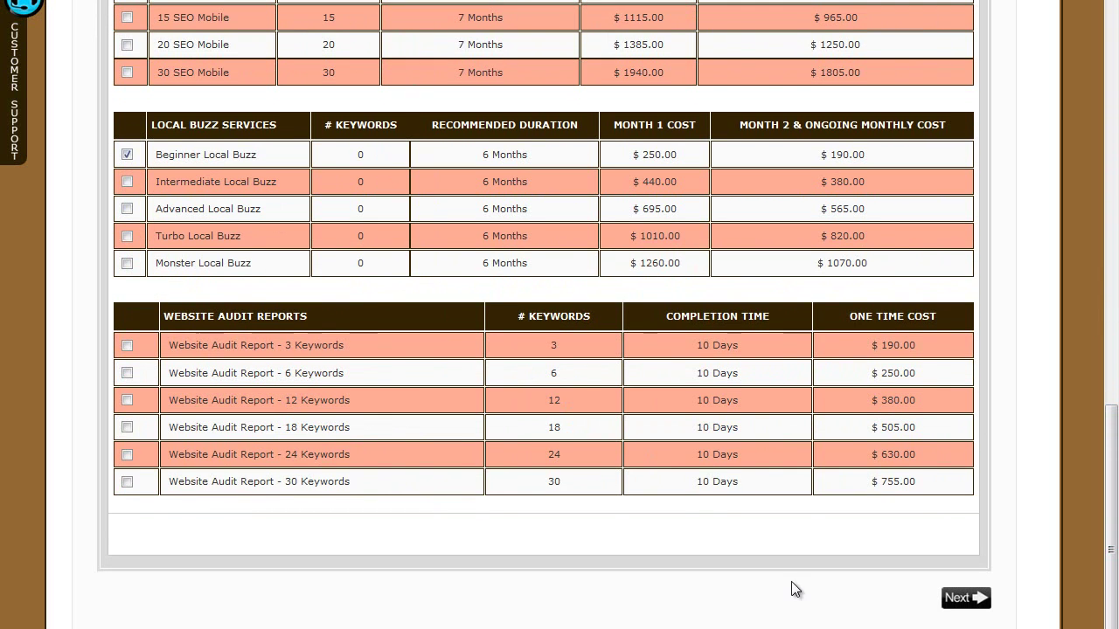
# - Continue to the intake form and fill in the company name Kasian Chiropractic Clinic from the text editor notes
pyautogui.click(954, 601)
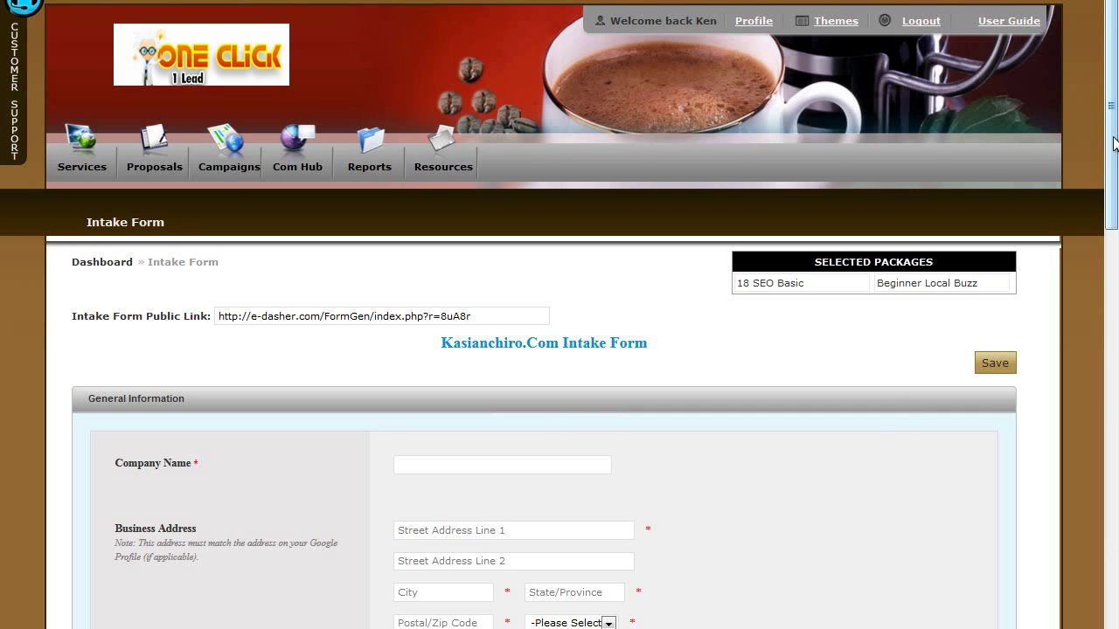
pyautogui.scroll(-3, 1114, 125)
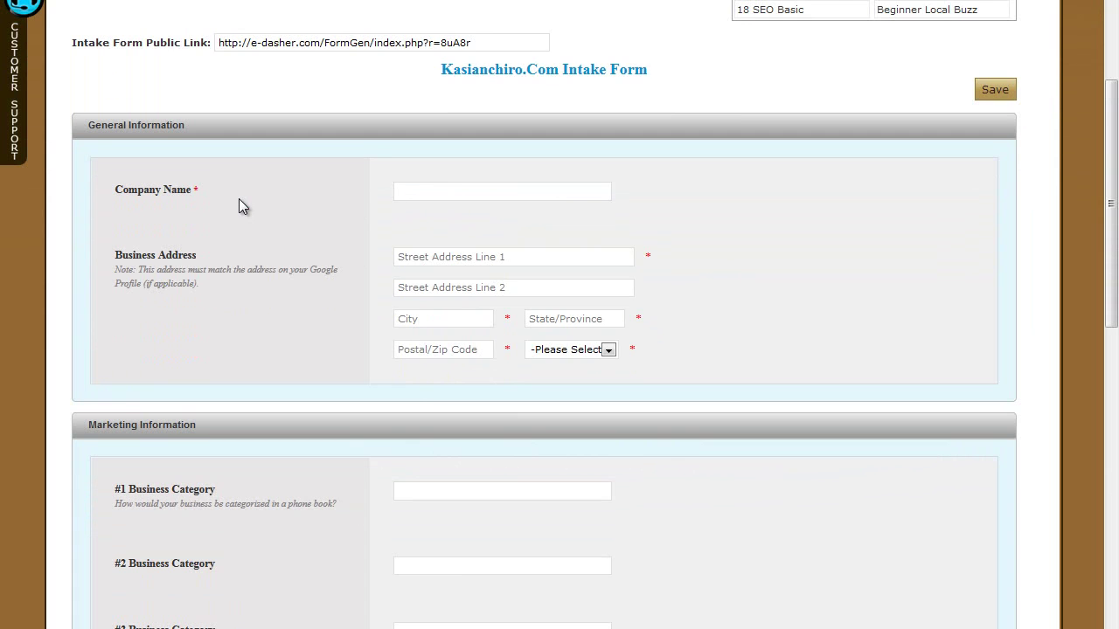
pyautogui.hotkey('alt', 'Tab')
pyautogui.hotkey('alt', 'Tab')
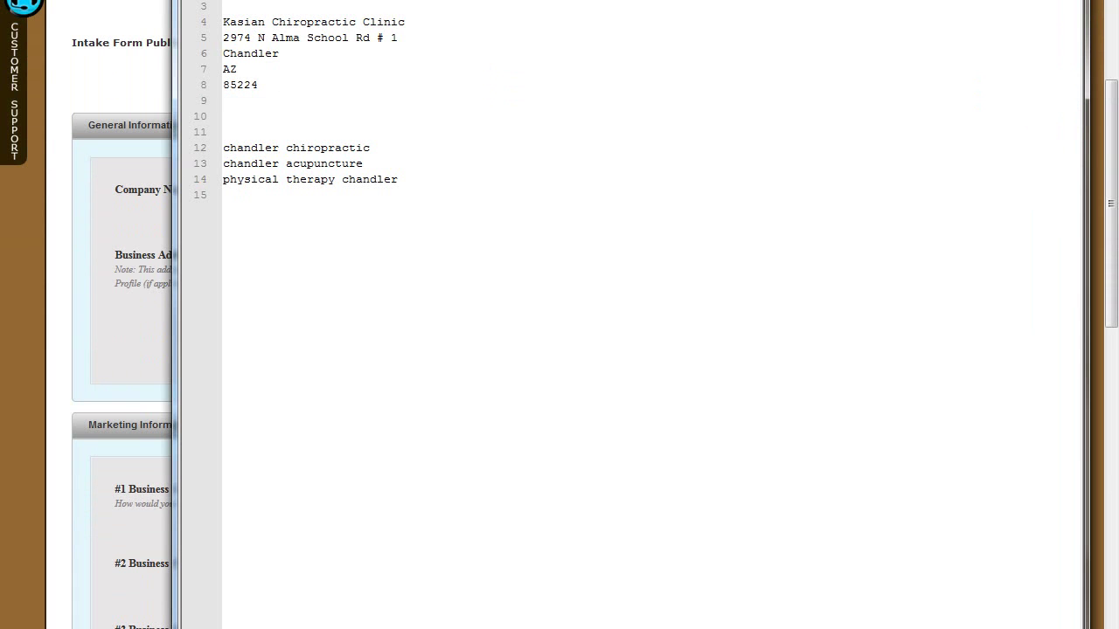
pyautogui.moveTo(416, 22); pyautogui.dragTo(223, 24)
pyautogui.hotkey('ctrl', 'c')
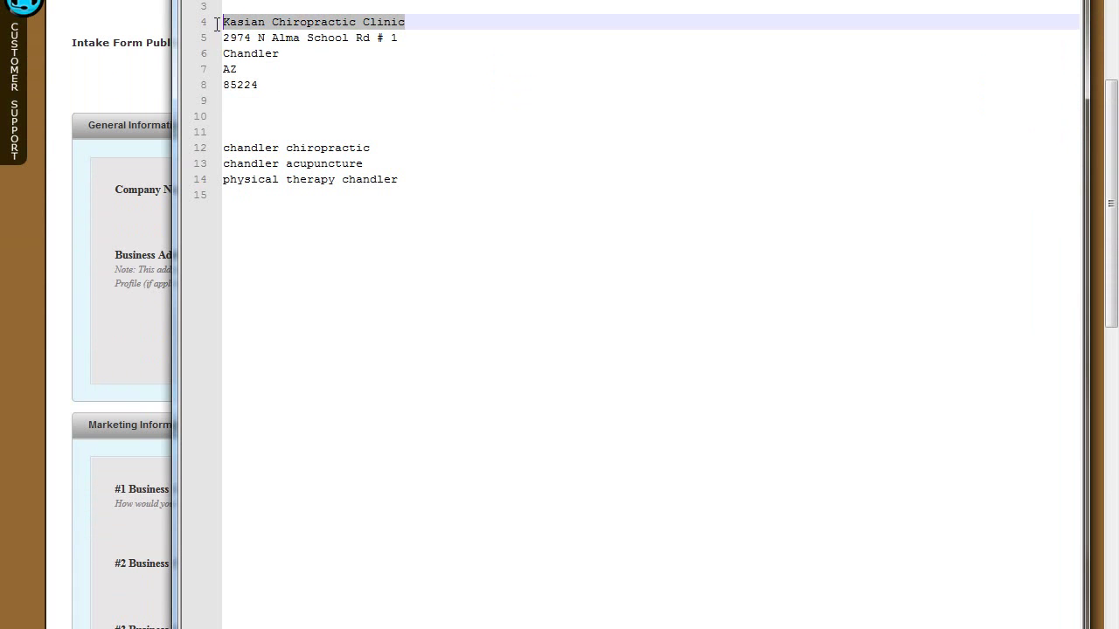
pyautogui.hotkey('alt', 'Tab')
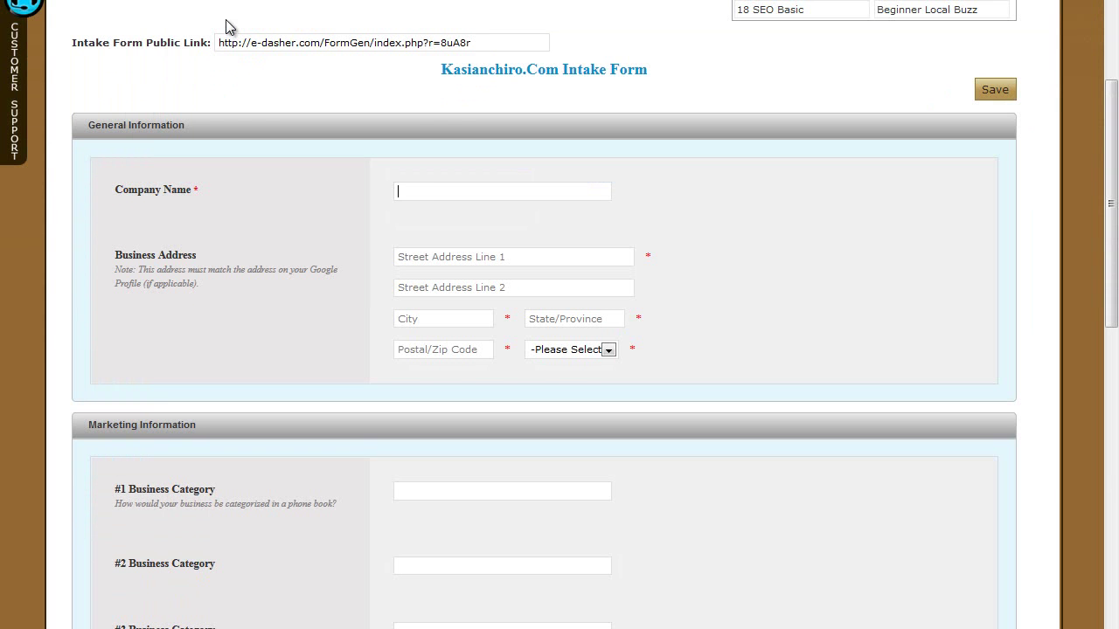
pyautogui.hotkey('ctrl', 'v')
# - Copy the clinic's street address from the text editor notes into Street Address Line 1 of the business address
pyautogui.click(427, 257)
pyautogui.hotkey('alt', 'Tab')
pyautogui.moveTo(399, 38); pyautogui.dragTo(225, 37)
pyautogui.hotkey('ctrl', 'c')
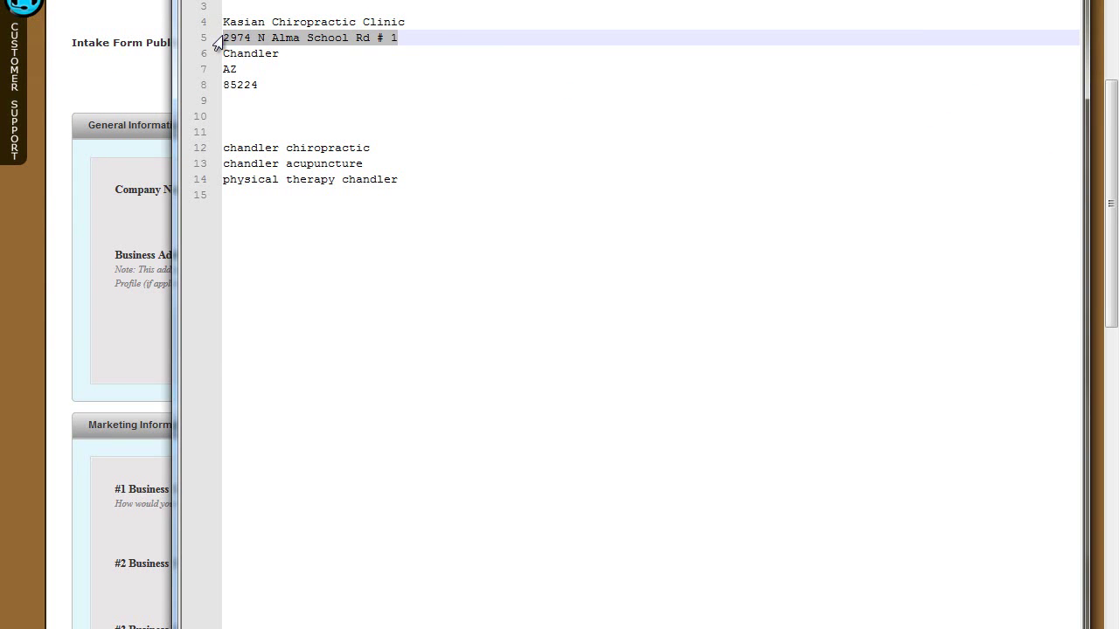
pyautogui.hotkey('alt', 'Tab')
pyautogui.click(416, 252)
pyautogui.hotkey('ctrl', 'v')
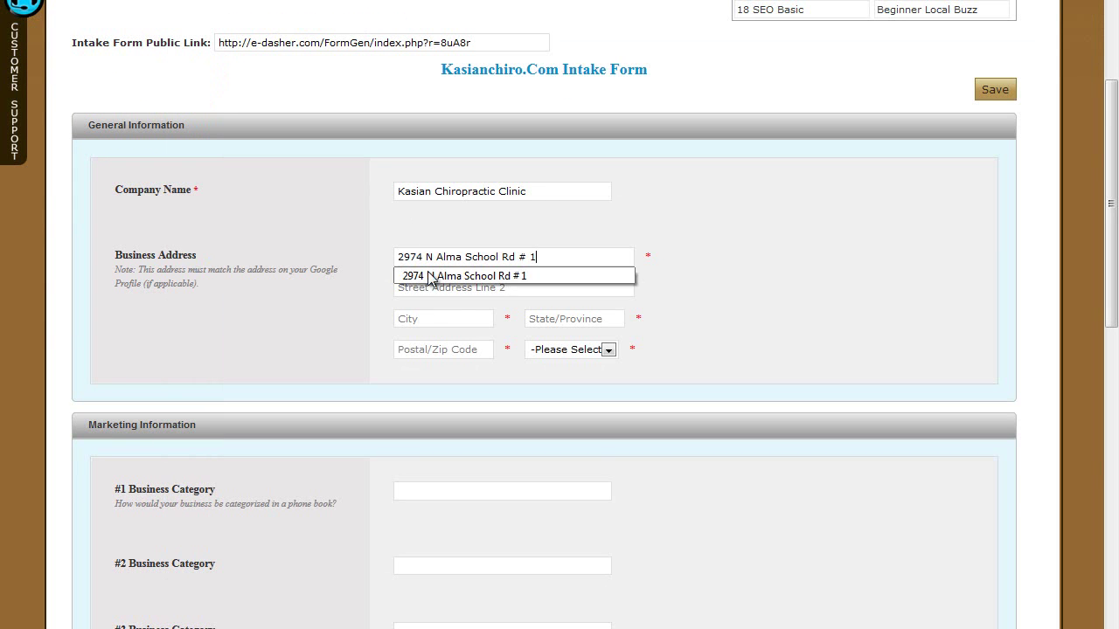
pyautogui.click(439, 277)
pyautogui.click(430, 320)
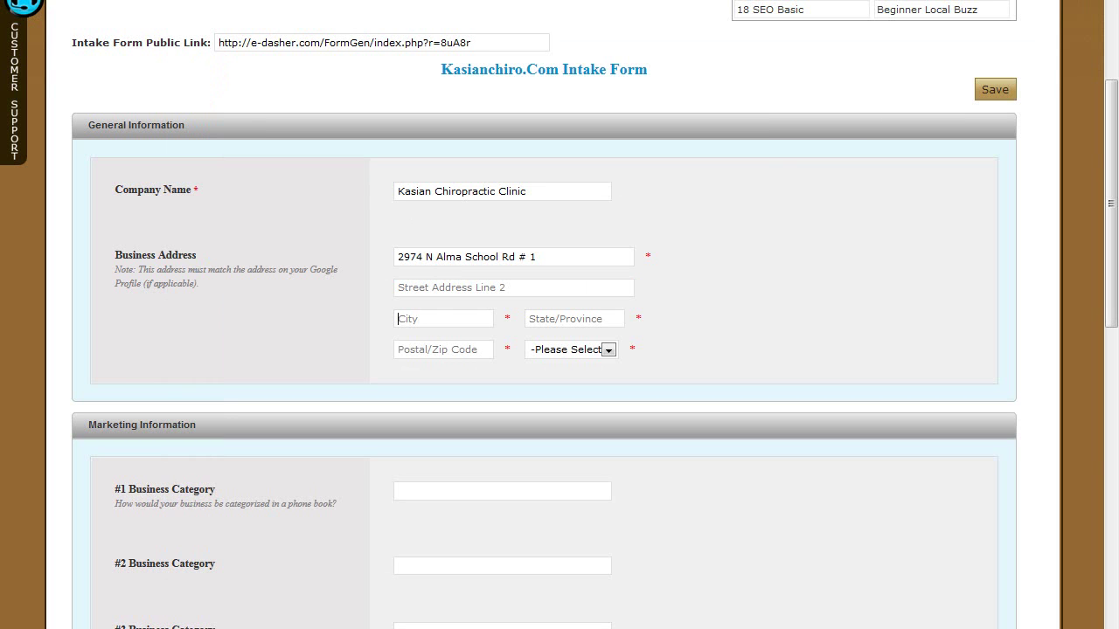
# - Fill in #1 Business Category with "chandler chiropractic" copied from the text editor notes
pyautogui.moveTo(1113, 100); pyautogui.dragTo(1115, 118)
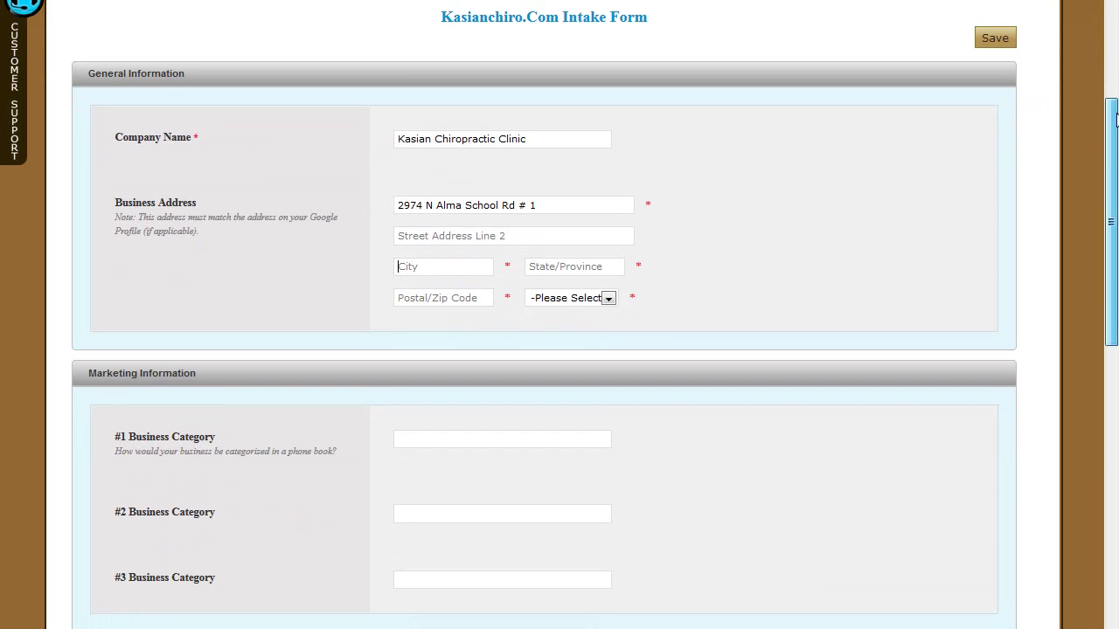
pyautogui.scroll(-3, 443, 199)
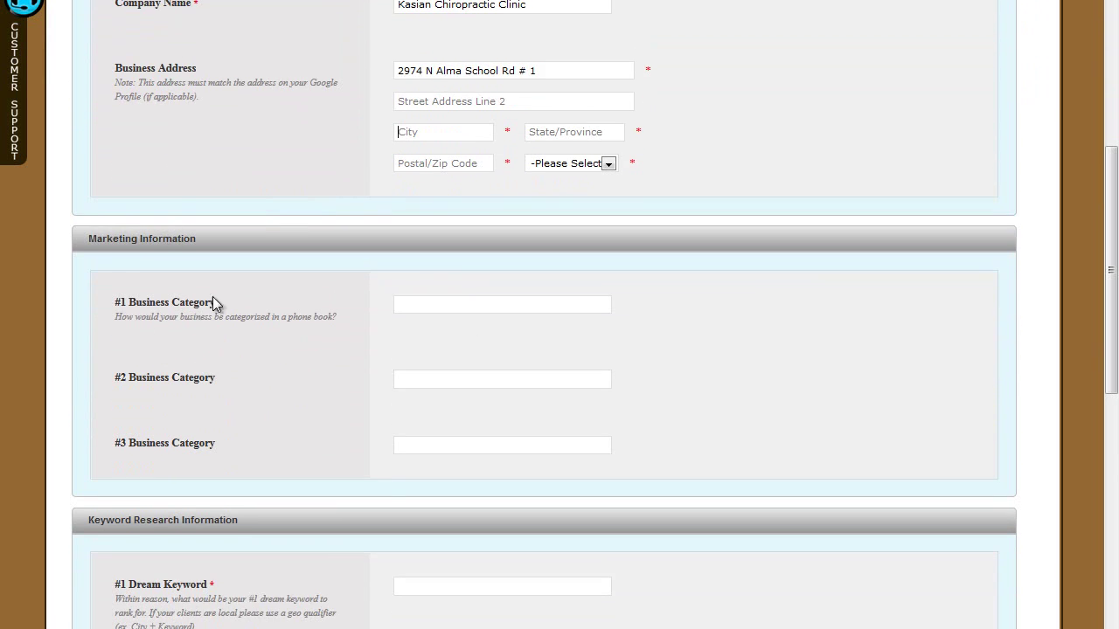
pyautogui.hotkey('alt', 'Tab')
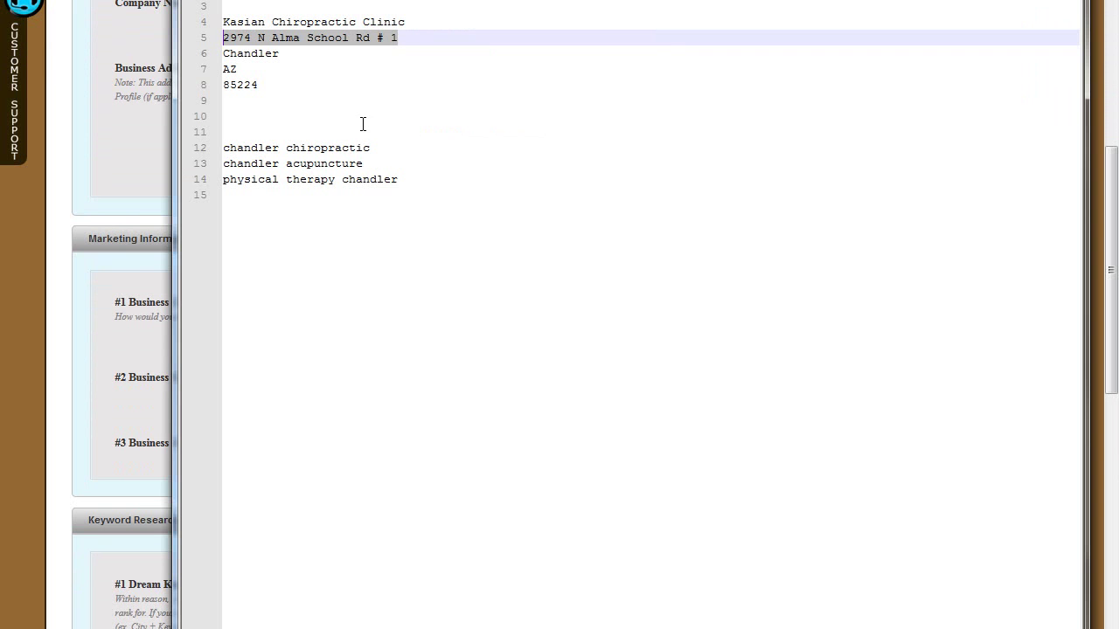
pyautogui.moveTo(386, 150); pyautogui.dragTo(217, 153)
pyautogui.hotkey('ctrl', 'c')
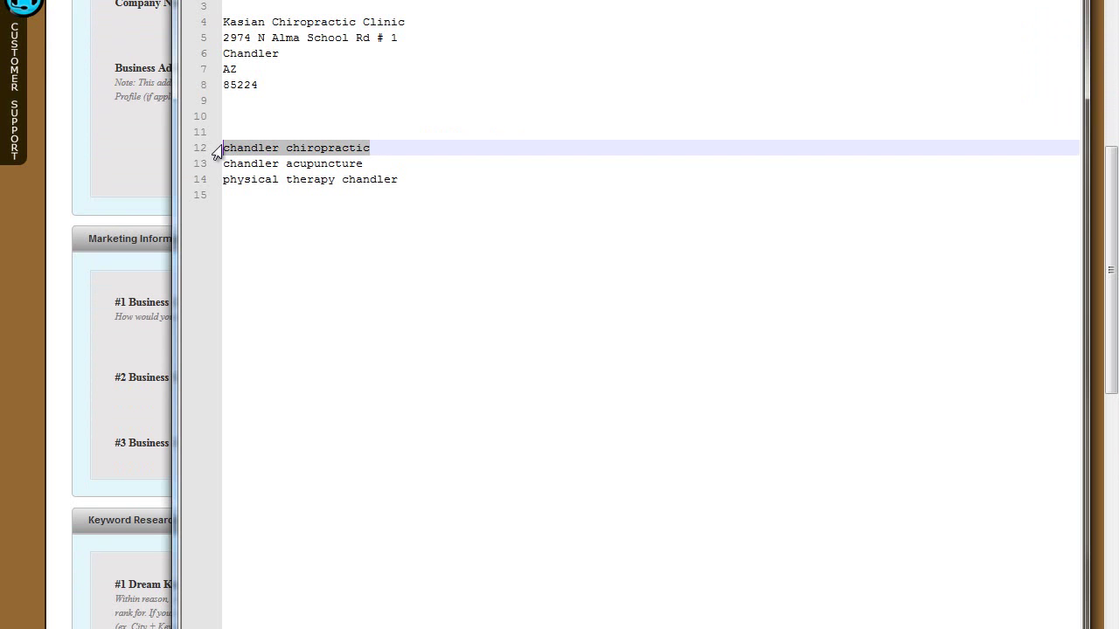
pyautogui.hotkey('alt', 'Tab')
pyautogui.click(417, 307)
pyautogui.hotkey('ctrl', 'v')
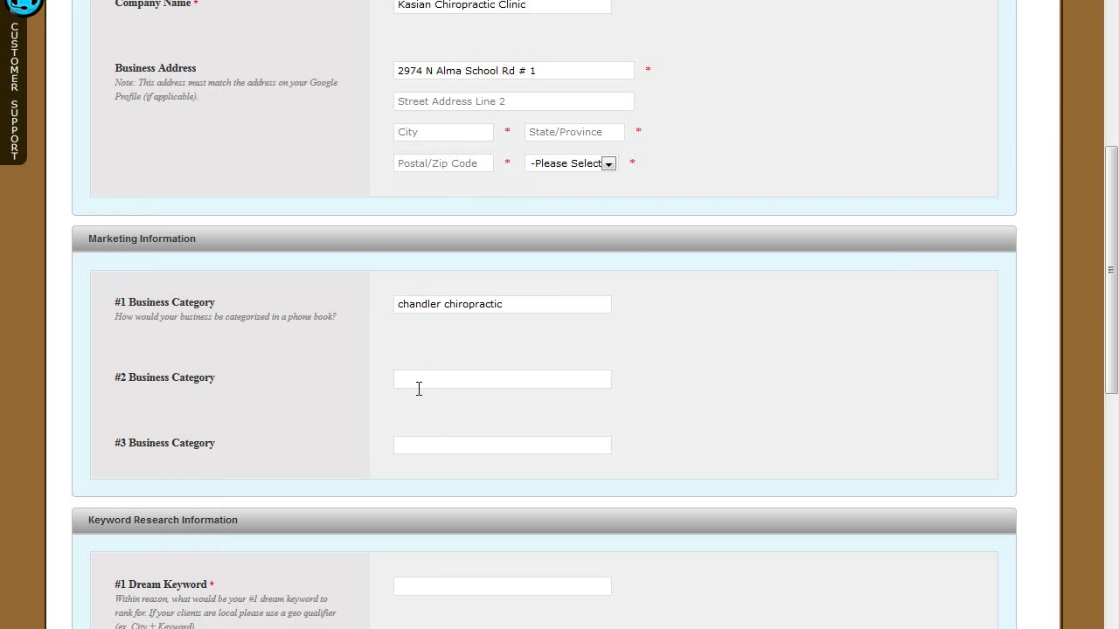
# - Copy "chandler acupuncture" from the text editor notes into #2 Business Category
pyautogui.hotkey('alt', 'Tab')
pyautogui.moveTo(383, 167); pyautogui.dragTo(220, 166)
pyautogui.hotkey('ctrl', 'c')
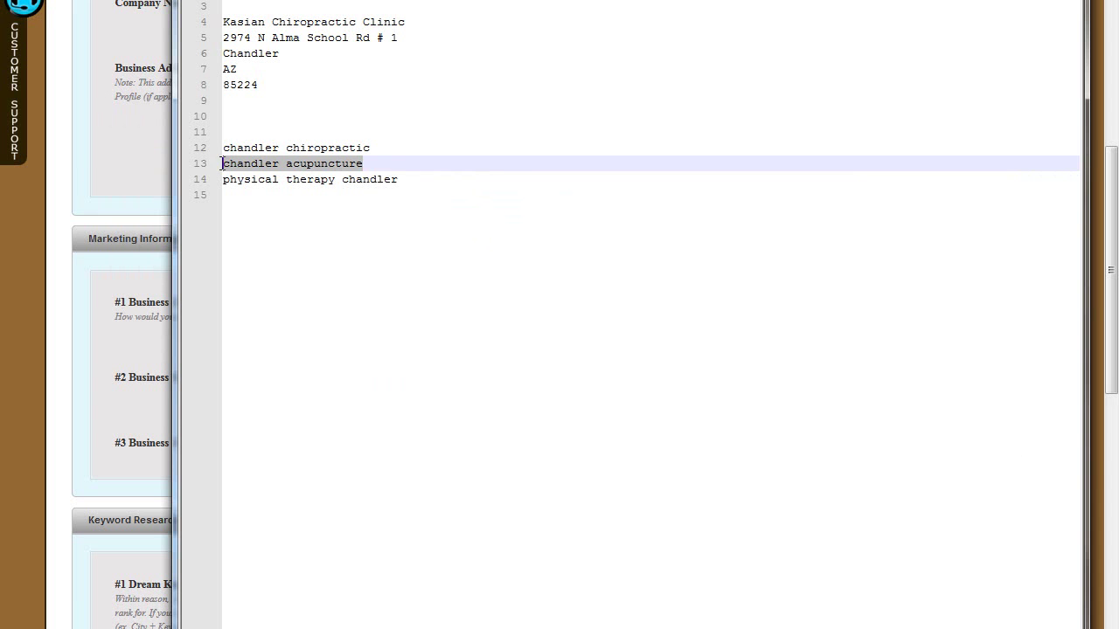
pyautogui.hotkey('alt', 'Tab')
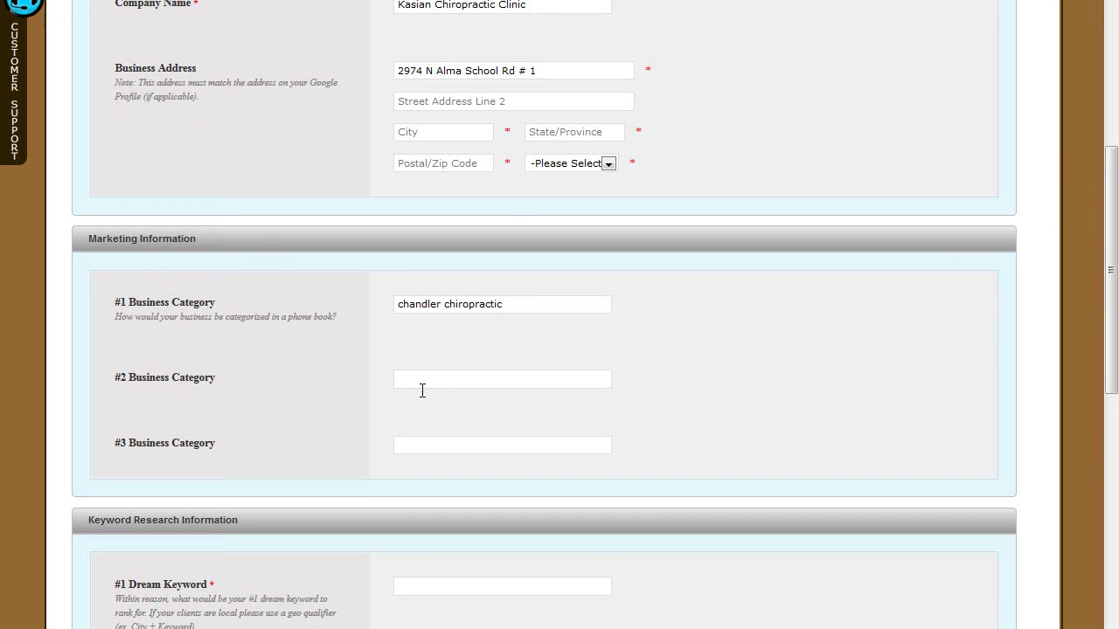
pyautogui.hotkey('ctrl', 'v')
# - Copy "physical therapy chandler" from the text editor notes into #3 Business Category
pyautogui.hotkey('alt', 'Tab')
pyautogui.moveTo(410, 183); pyautogui.dragTo(217, 194)
pyautogui.hotkey('ctrl', 'c')
pyautogui.hotkey('alt', 'Tab')
pyautogui.moveTo(507, 380); pyautogui.dragTo(418, 383)
pyautogui.click(415, 442)
pyautogui.hotkey('ctrl', 'v')
# - Copy "chandler acupuncture" from #2 Business Category into #1 Dream Keyword and set the number of keywords to target to 34
pyautogui.moveTo(1114, 219); pyautogui.dragTo(596, 340)
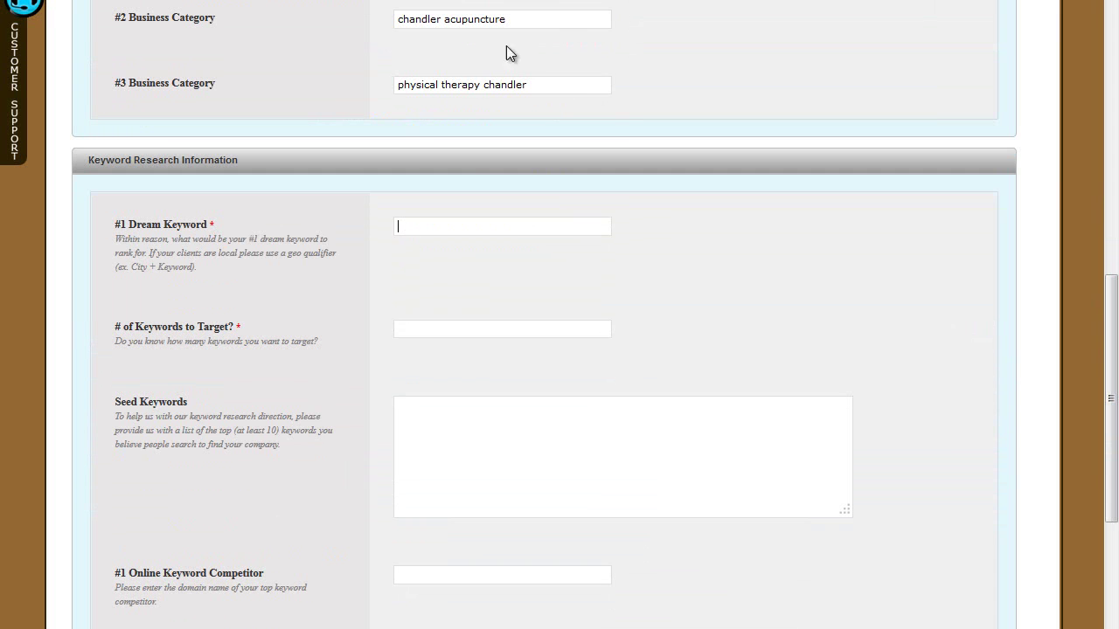
pyautogui.moveTo(1110, 341); pyautogui.dragTo(1110, 282)
pyautogui.moveTo(523, 181); pyautogui.dragTo(300, 195)
pyautogui.hotkey('ctrl', 'c')
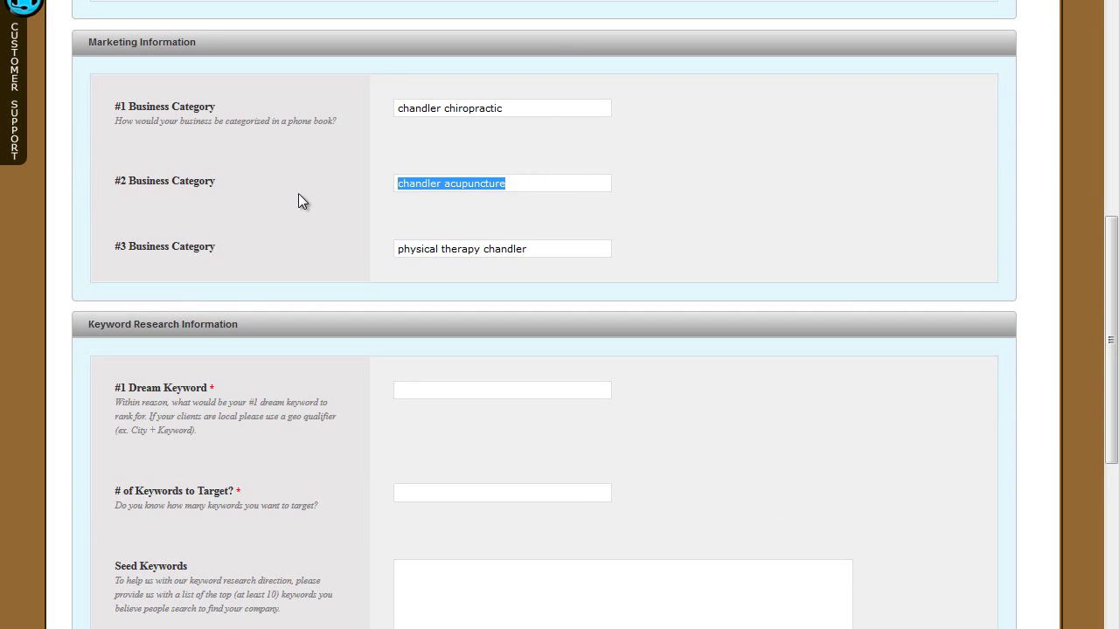
pyautogui.click(412, 390)
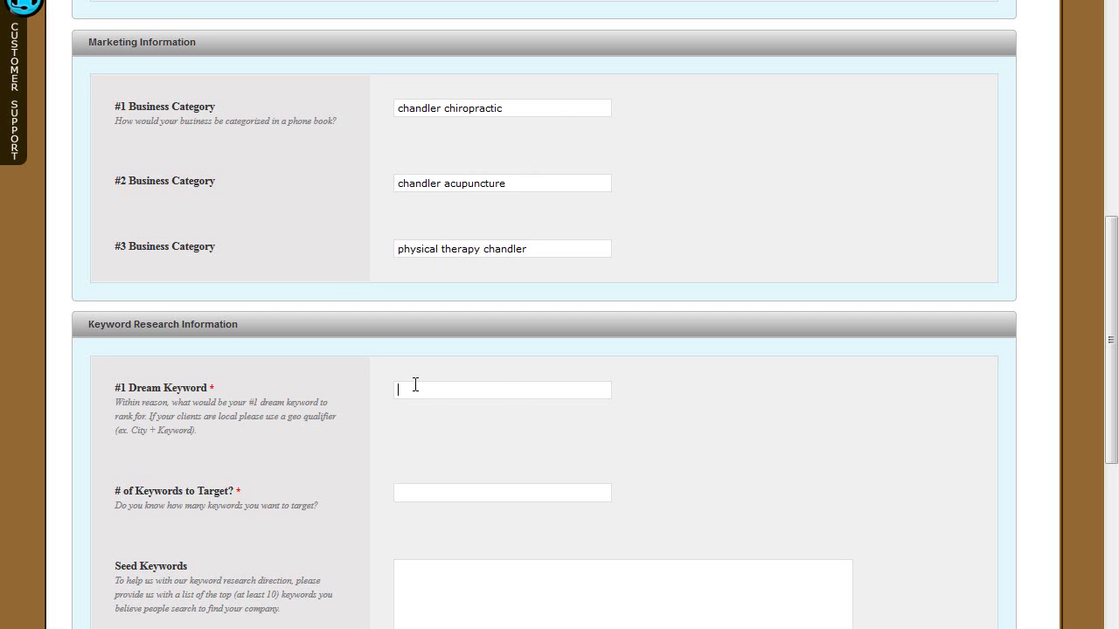
pyautogui.hotkey('ctrl', 'v')
pyautogui.scroll(-3, 240, 302)
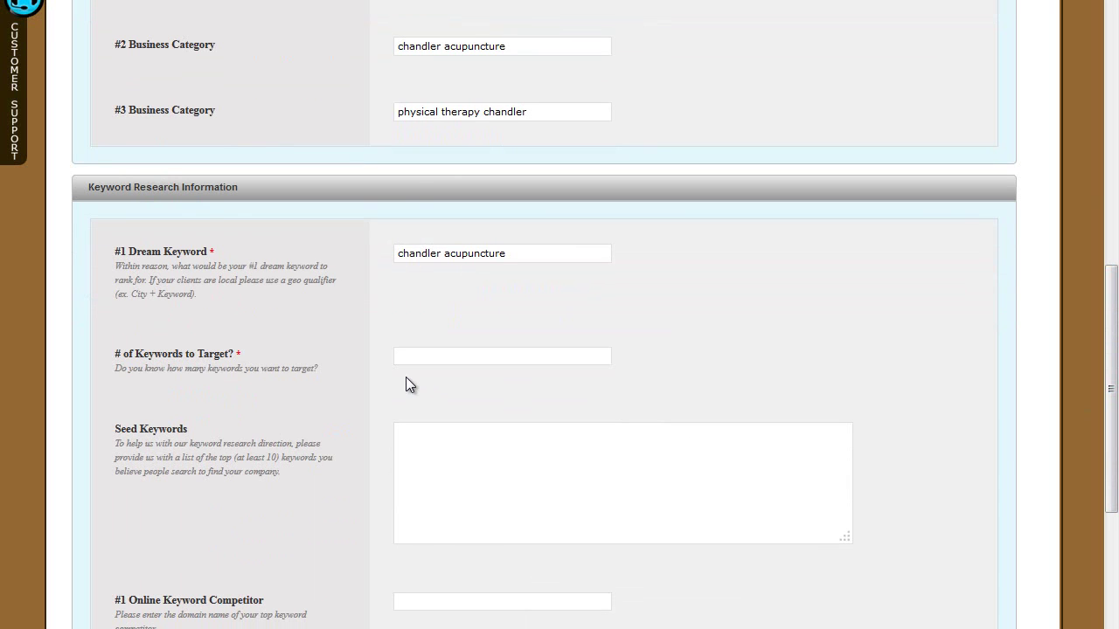
pyautogui.click(418, 356)
# - Append "az" to the "physical therapy chandler" line in the text editor notes and return to the intake form
pyautogui.moveTo(1116, 317); pyautogui.dragTo(1117, 390)
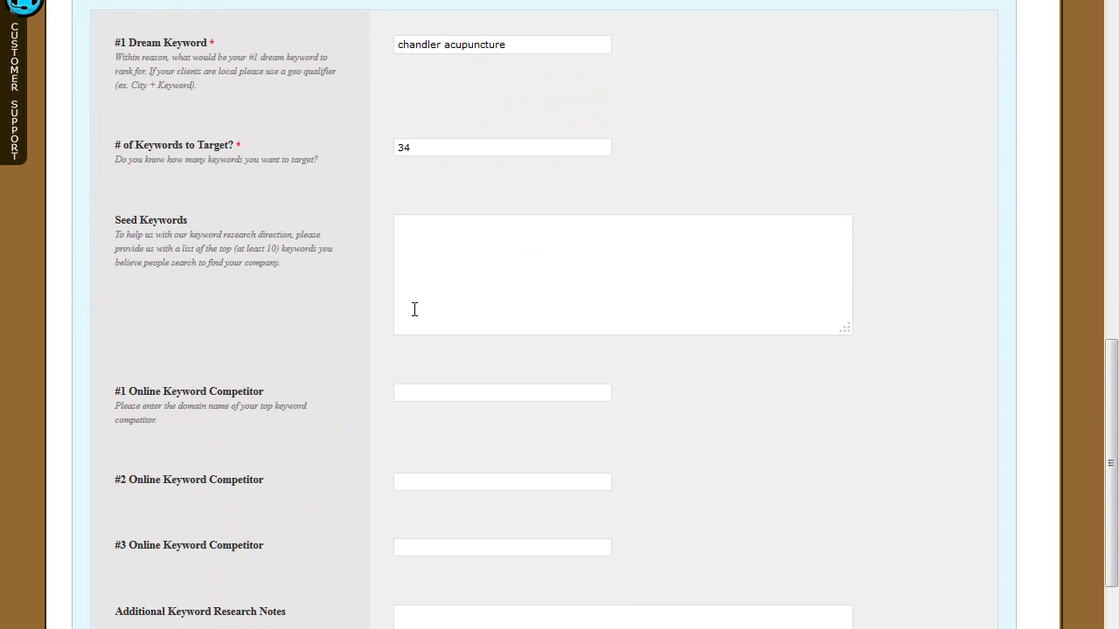
pyautogui.hotkey('alt', 'Tab')
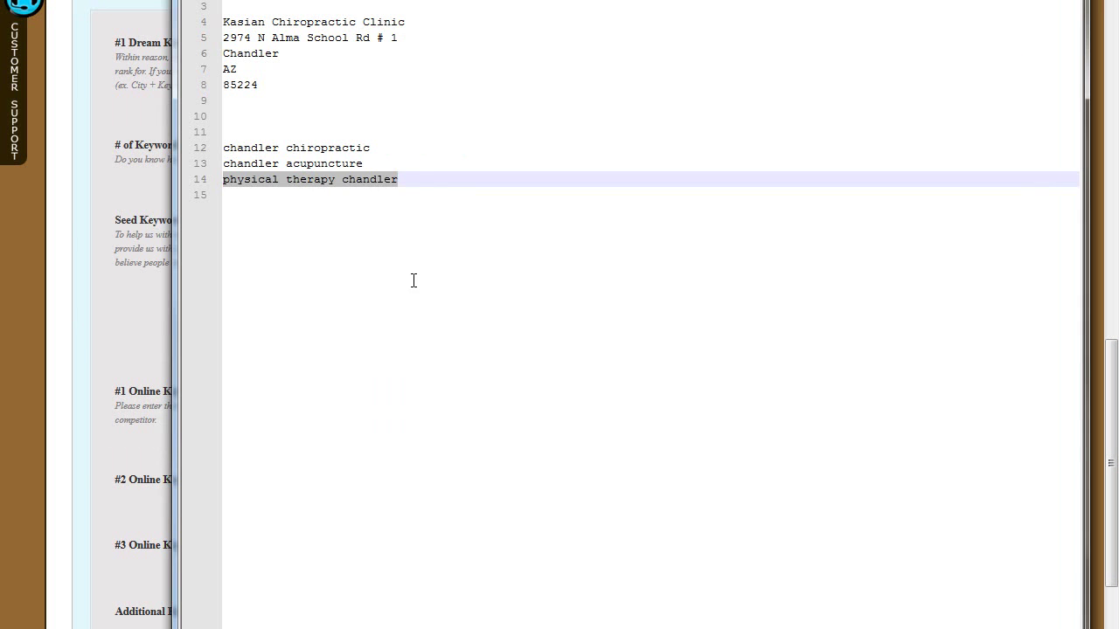
pyautogui.moveTo(424, 179); pyautogui.dragTo(221, 147)
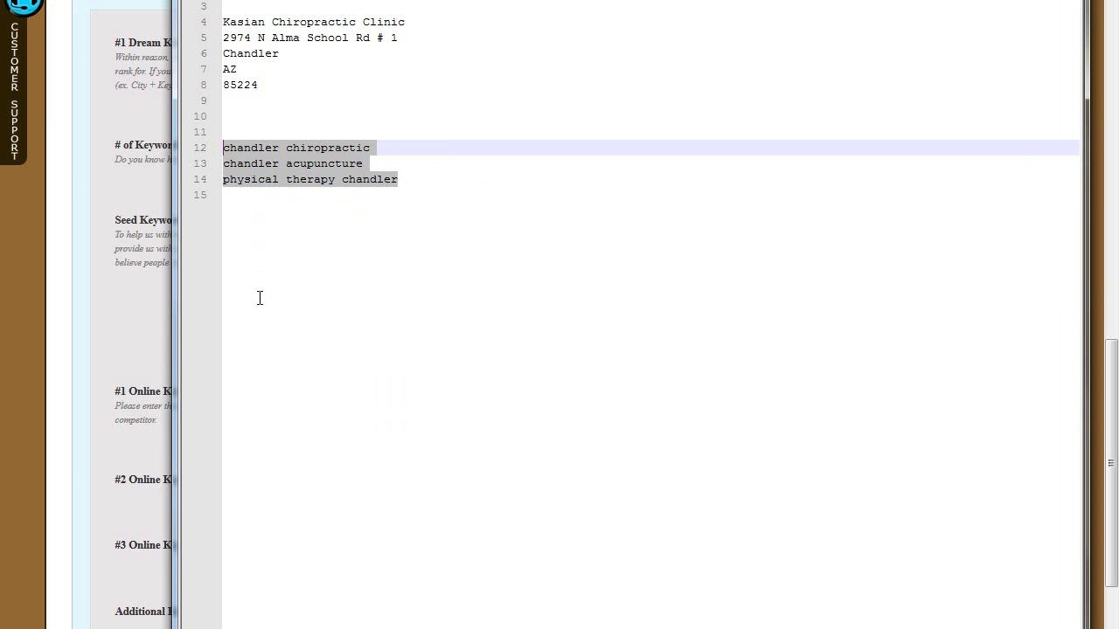
pyautogui.click(408, 181)
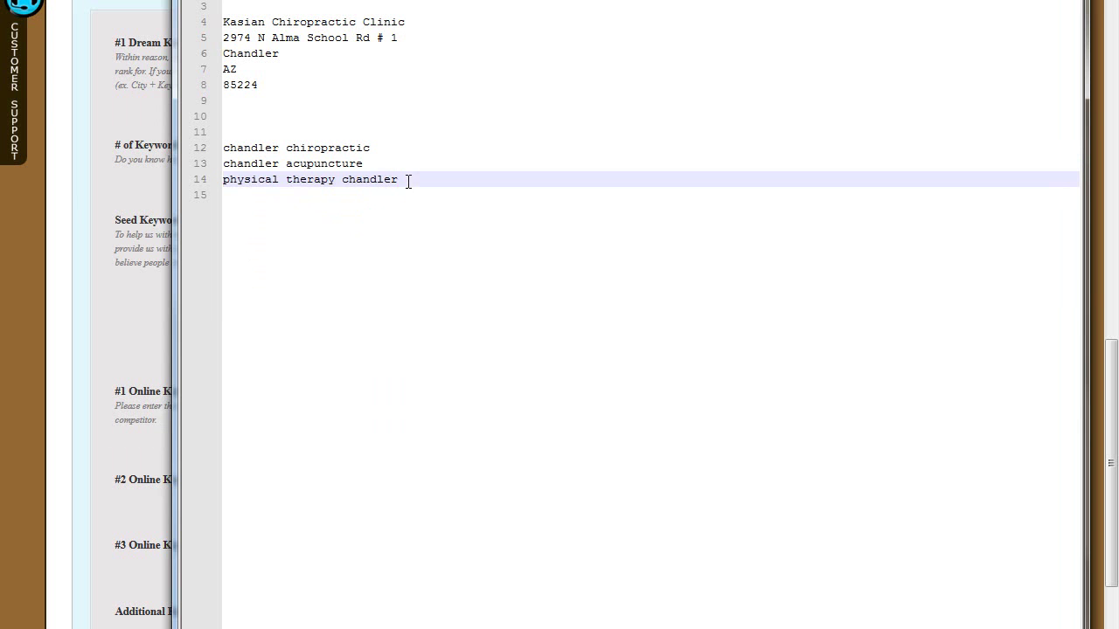
pyautogui.write('az')
pyautogui.hotkey('alt', 'Tab')
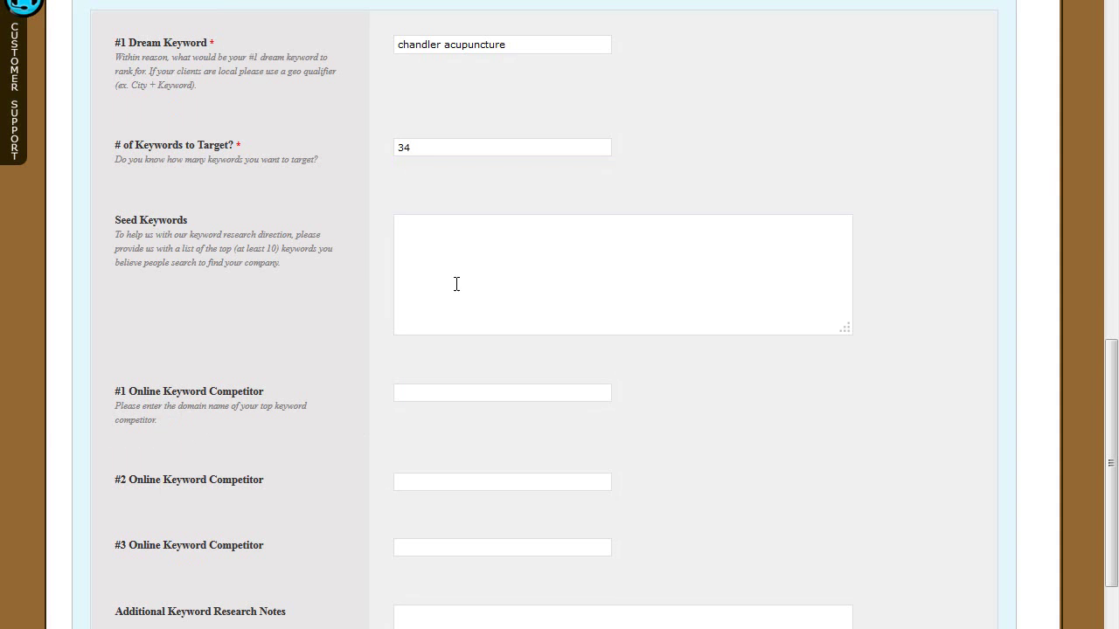
# - Search Google for "chandler chiropractic" from the notes, examine the ranking competitor websites, and return to the intake form
pyautogui.scroll(-2, 1101, 401)
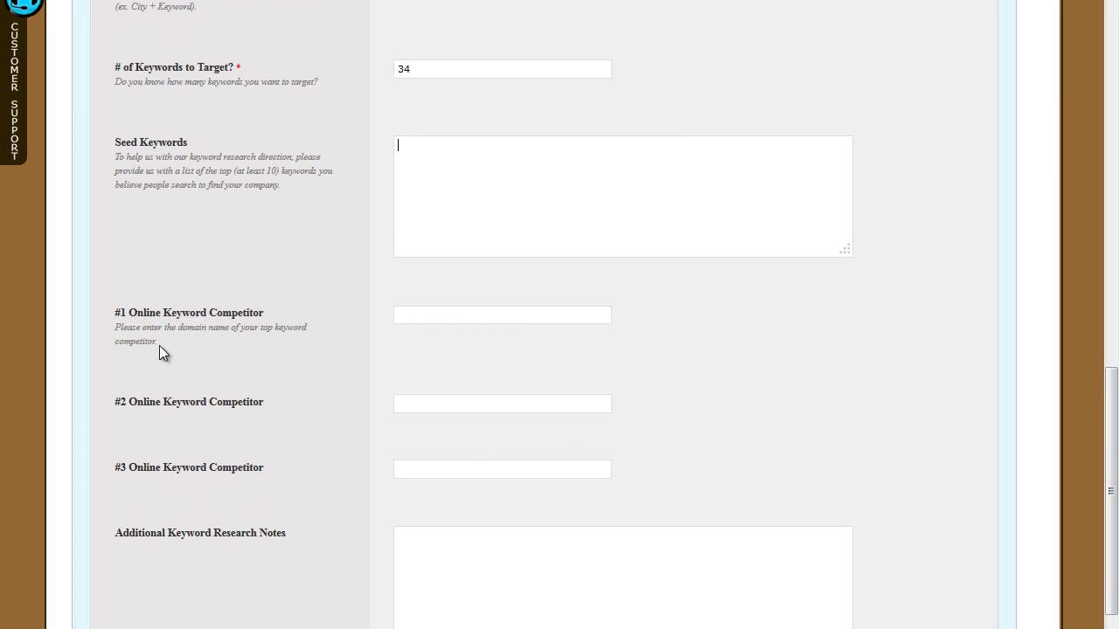
pyautogui.hotkey('alt', 'Tab')
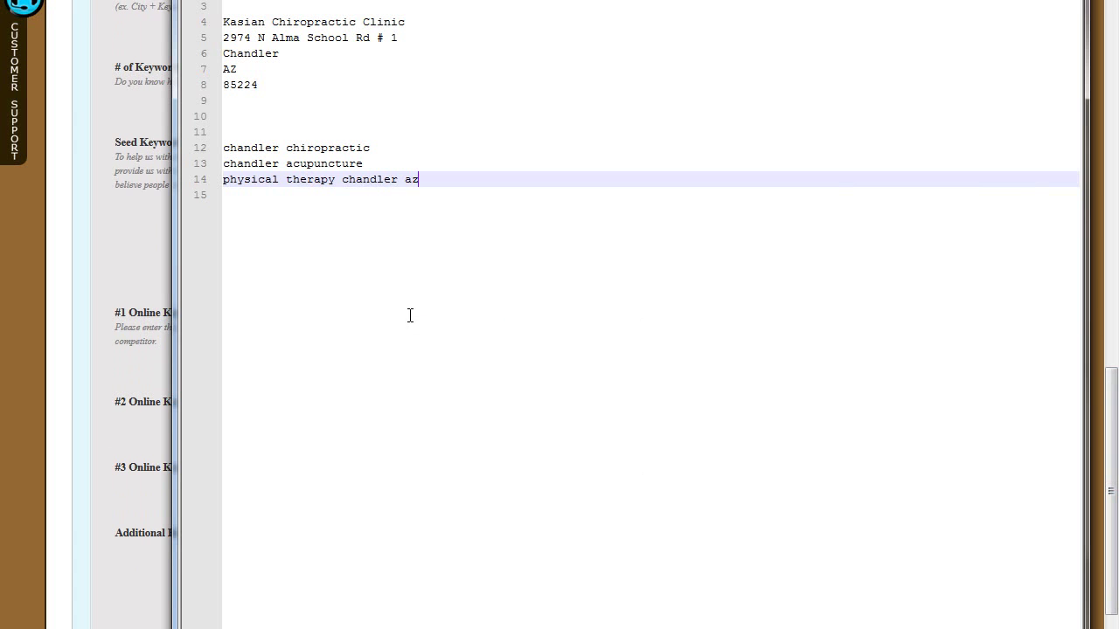
pyautogui.moveTo(376, 149); pyautogui.dragTo(223, 145)
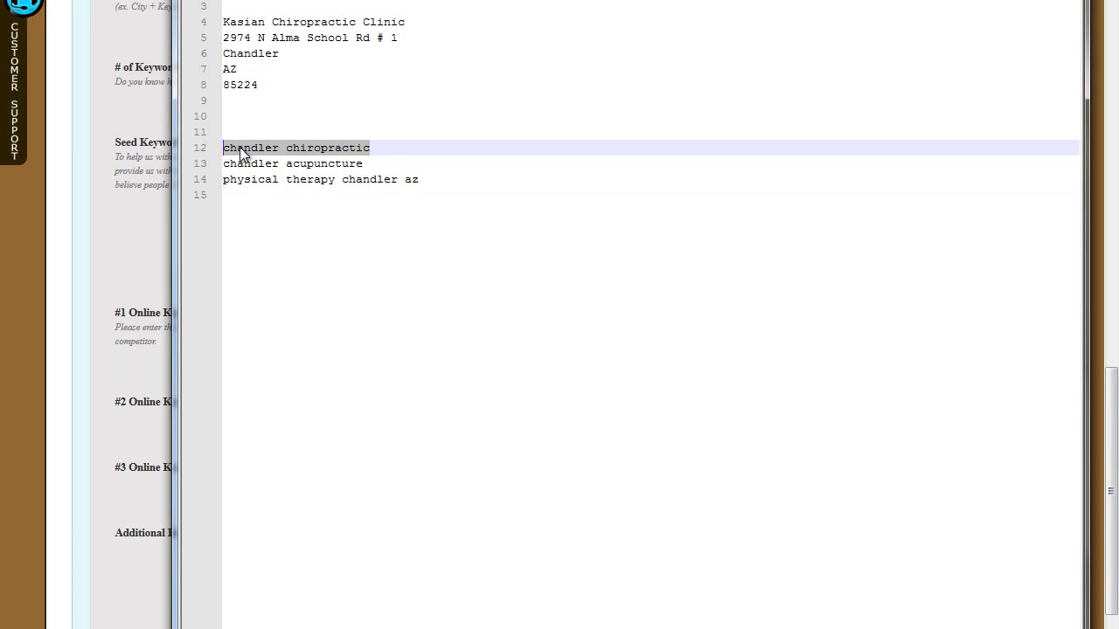
pyautogui.hotkey('alt', 'Tab')
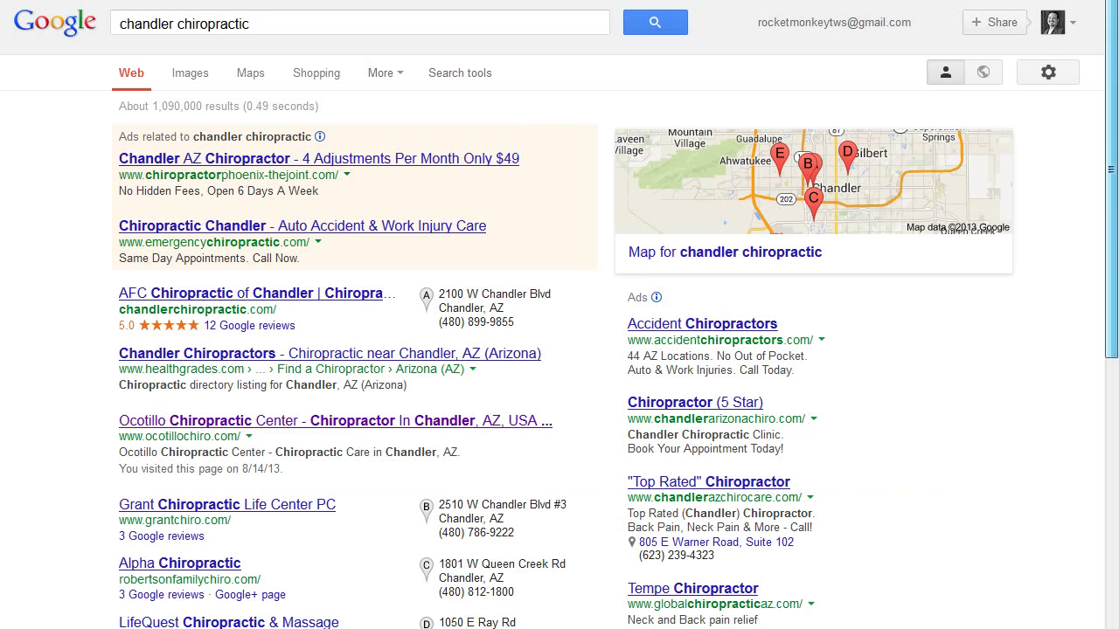
pyautogui.scroll(-2, 1116, 166)
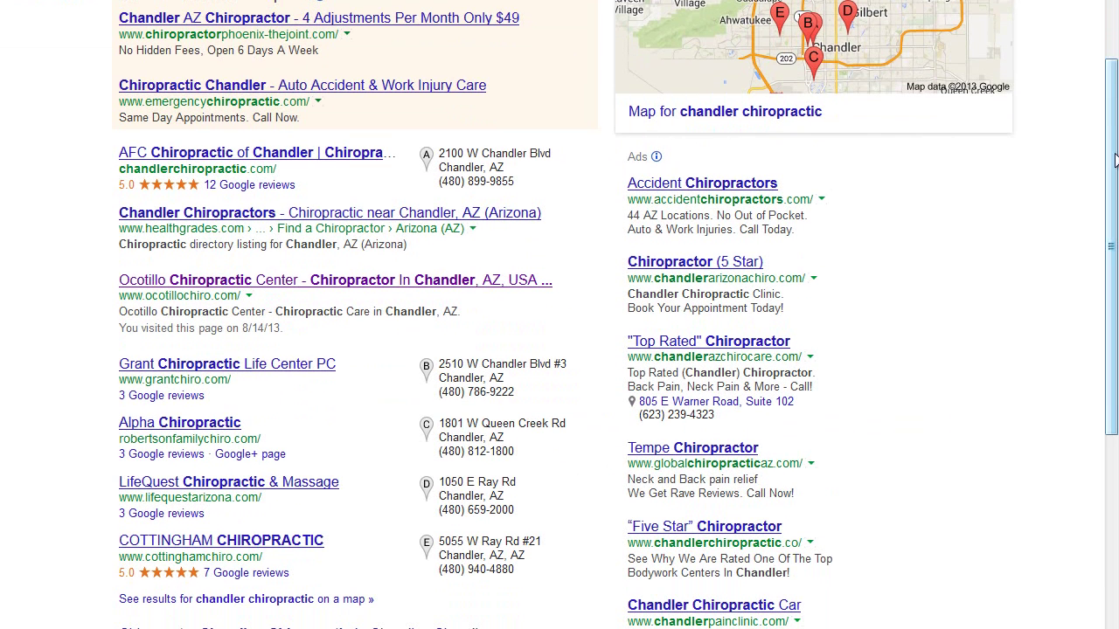
pyautogui.scroll(-3, 1115, 191)
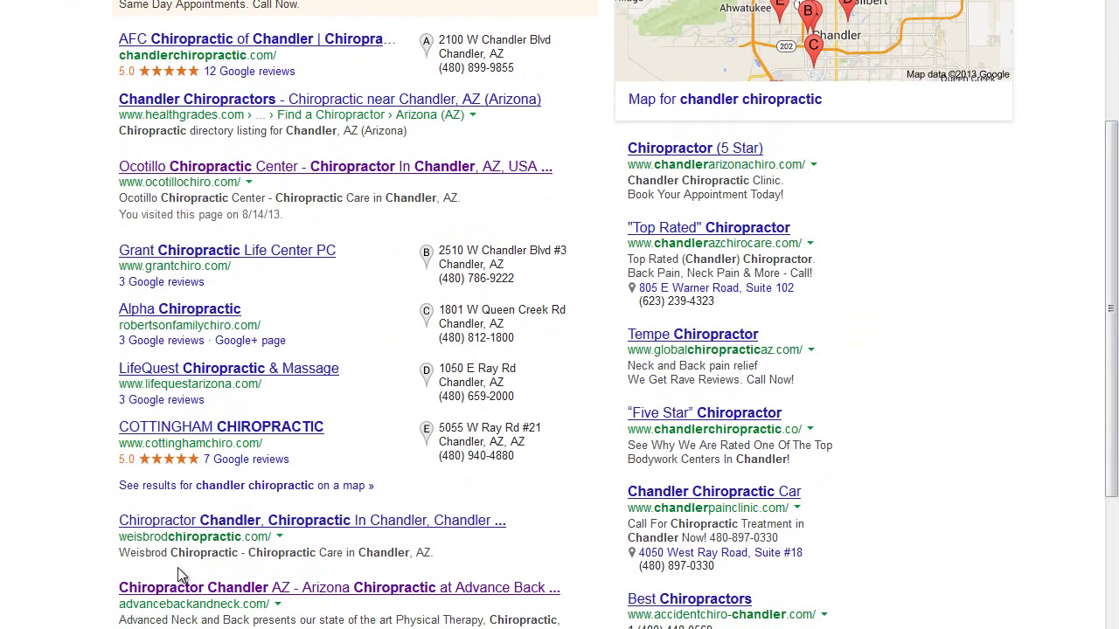
pyautogui.hotkey('alt', 'Tab')
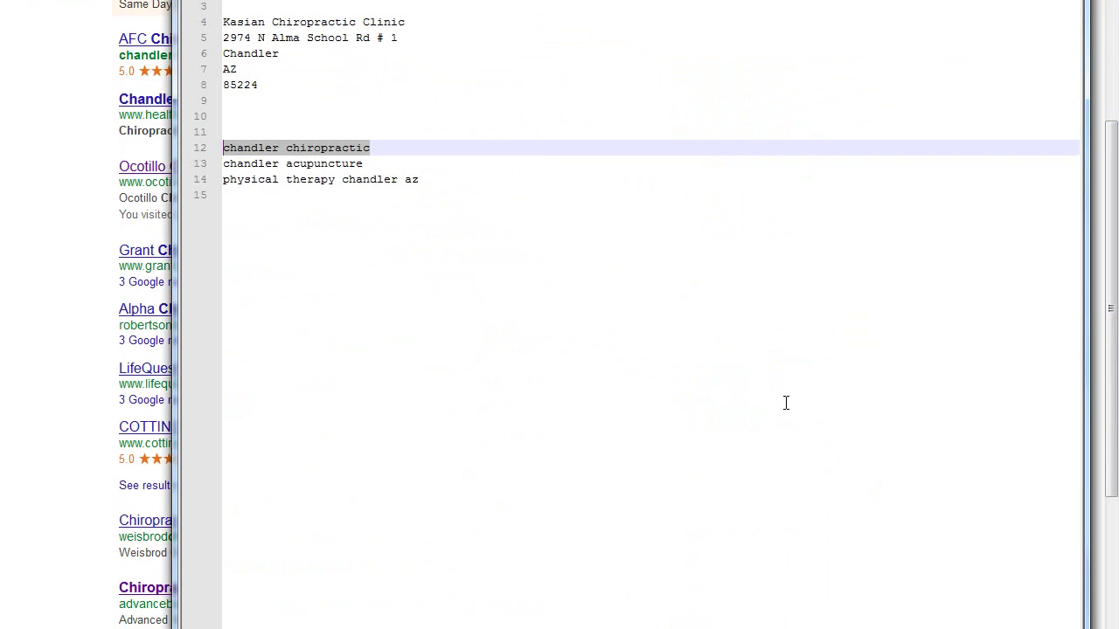
pyautogui.hotkey('alt', 'Tab')
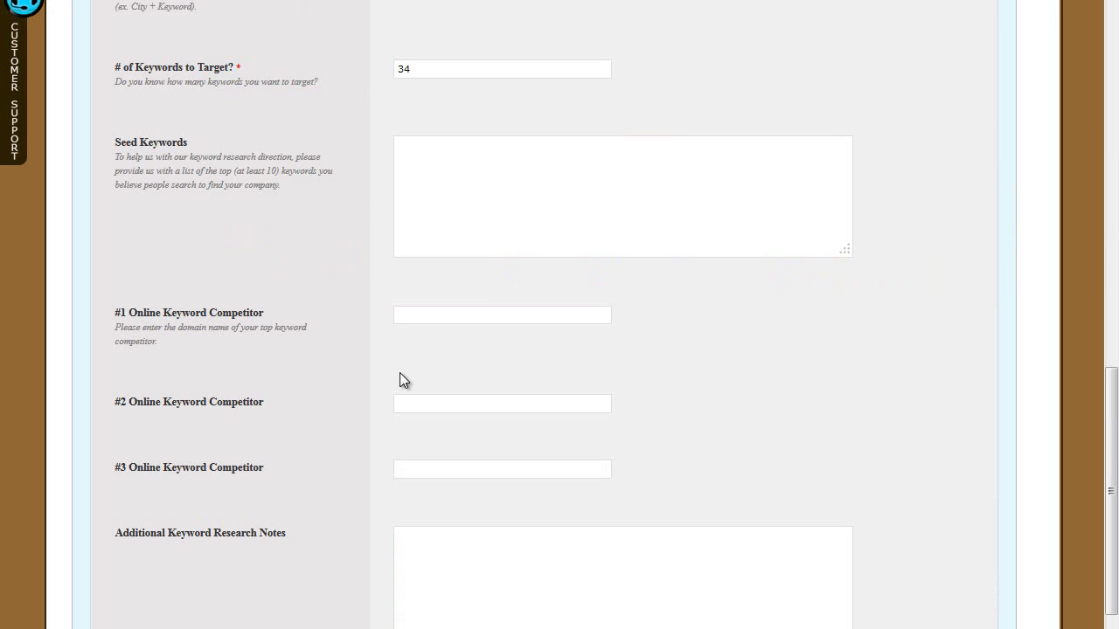
pyautogui.moveTo(1111, 400); pyautogui.dragTo(1116, 479)
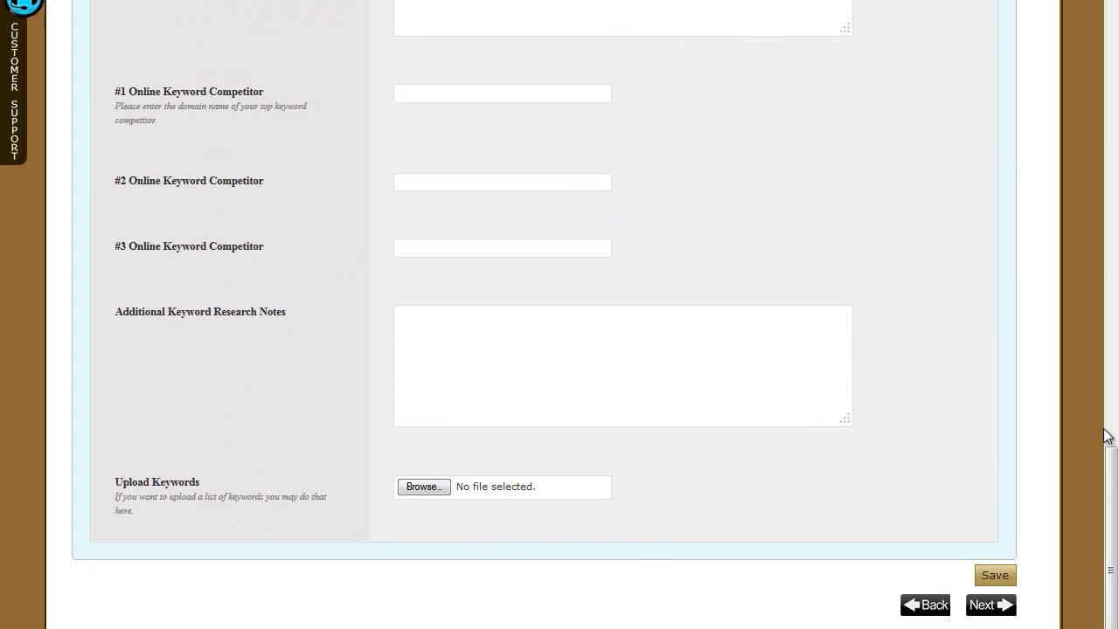
pyautogui.moveTo(1113, 494); pyautogui.dragTo(1116, 46)
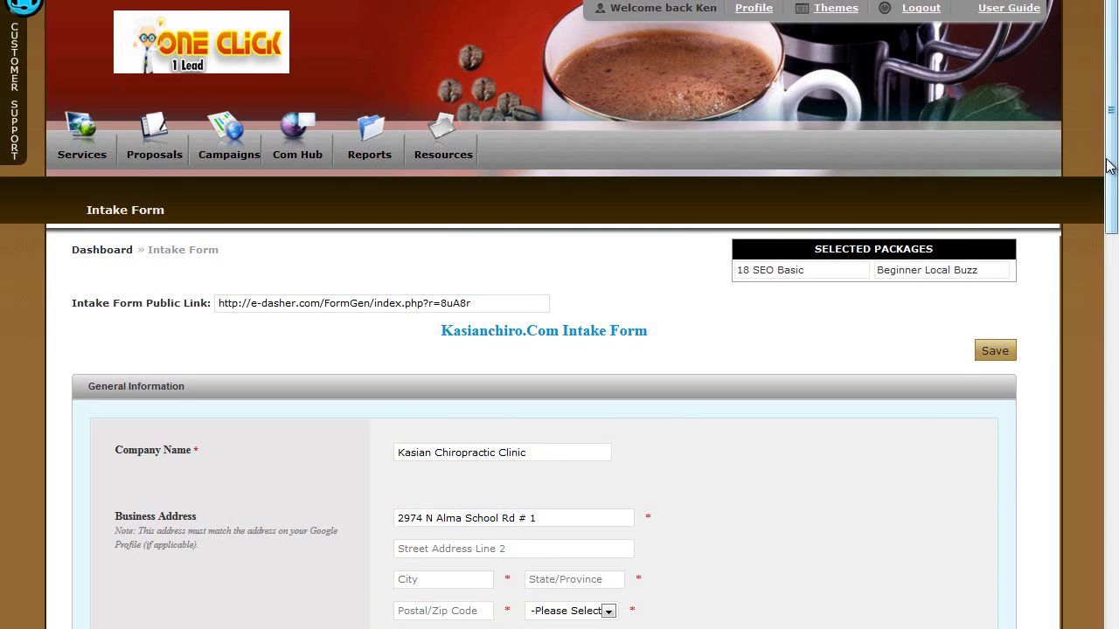
pyautogui.scroll(-2, 1084, 166)
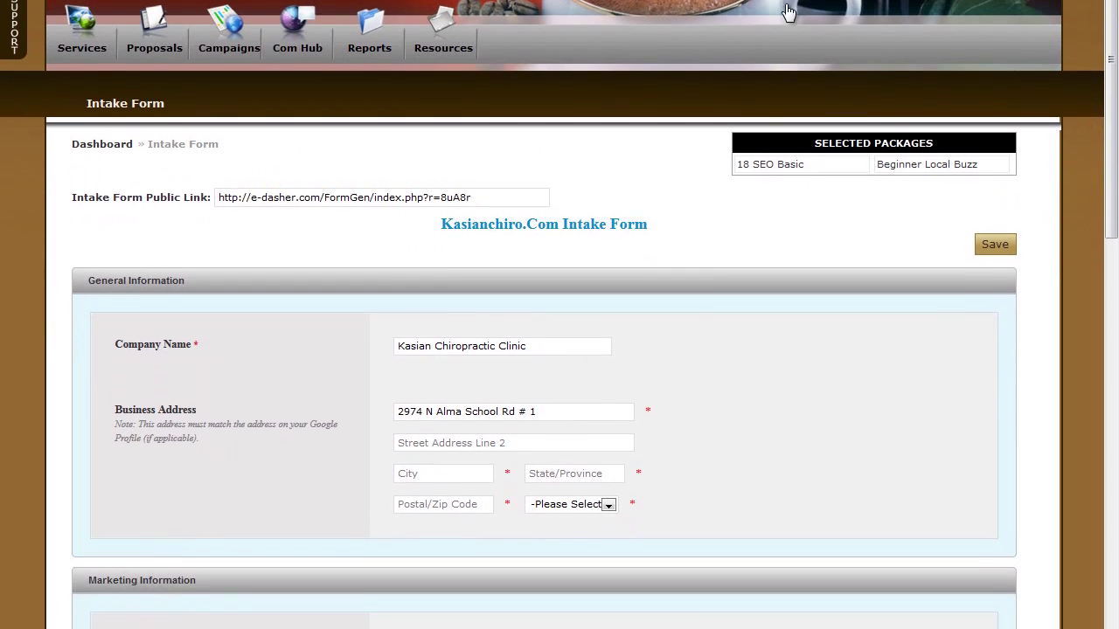
pyautogui.scroll(-15, 700, 153)
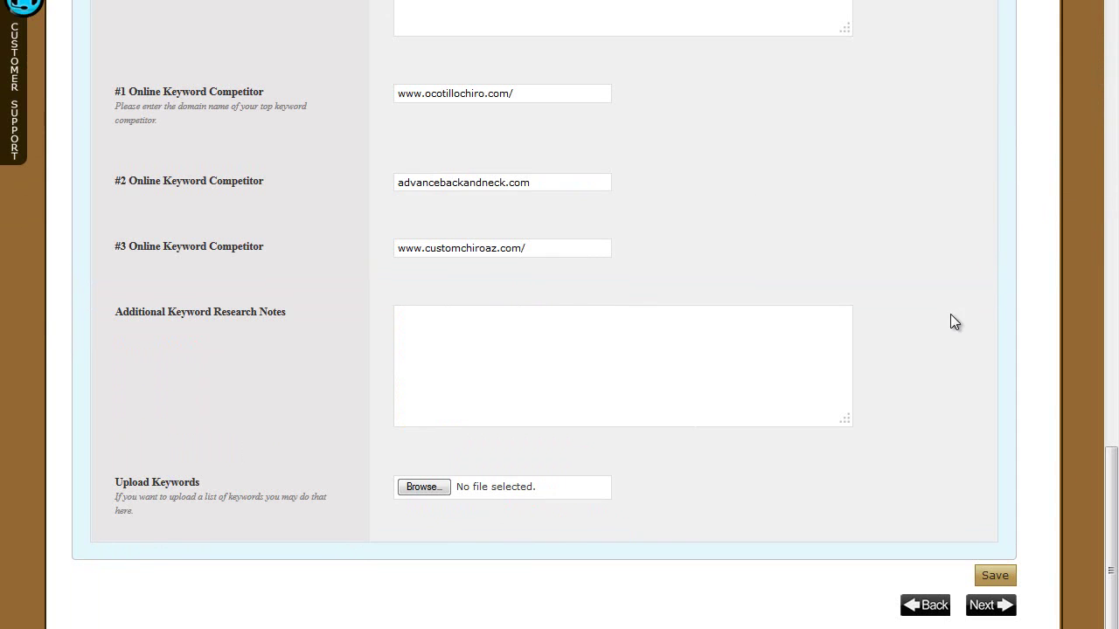
pyautogui.moveTo(1111, 568); pyautogui.dragTo(1116, 525)
pyautogui.scroll(-3, 570, 516)
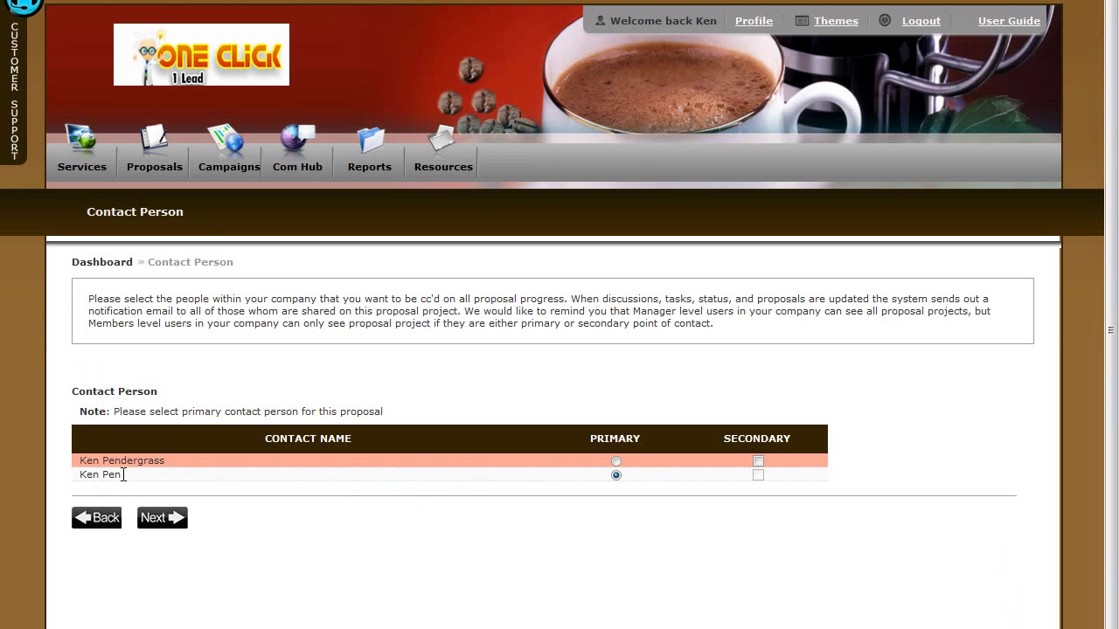
# - Choose the second listed contact as the proposal's primary contact person
pyautogui.moveTo(122, 475); pyautogui.dragTo(362, 499)
pyautogui.click(568, 574)
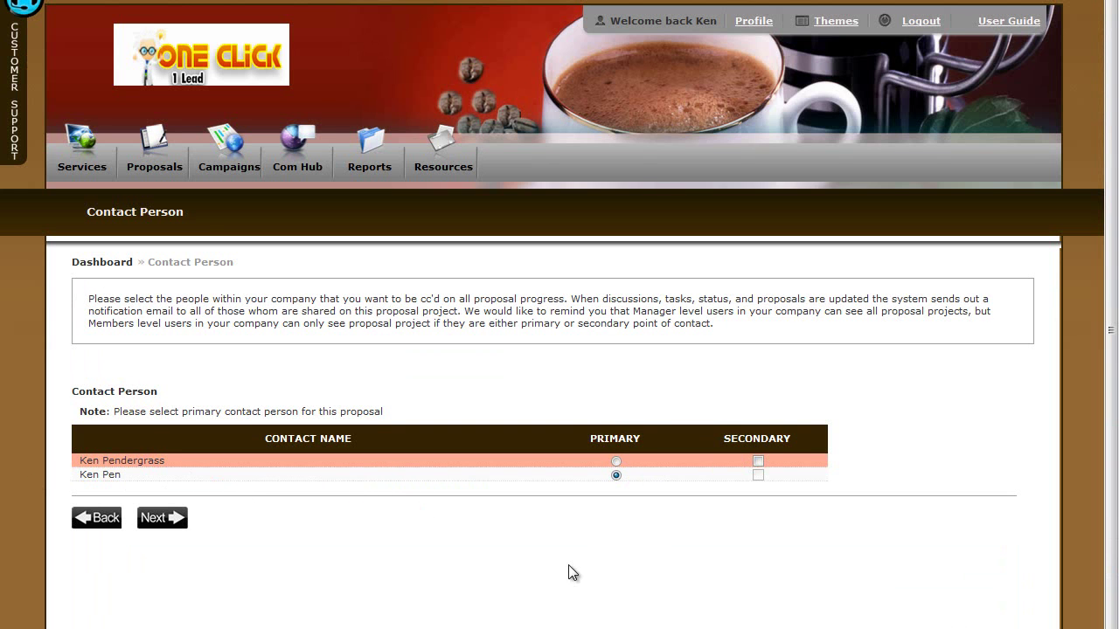
pyautogui.click(617, 460)
pyautogui.click(616, 475)
pyautogui.moveTo(184, 459); pyautogui.dragTo(44, 475)
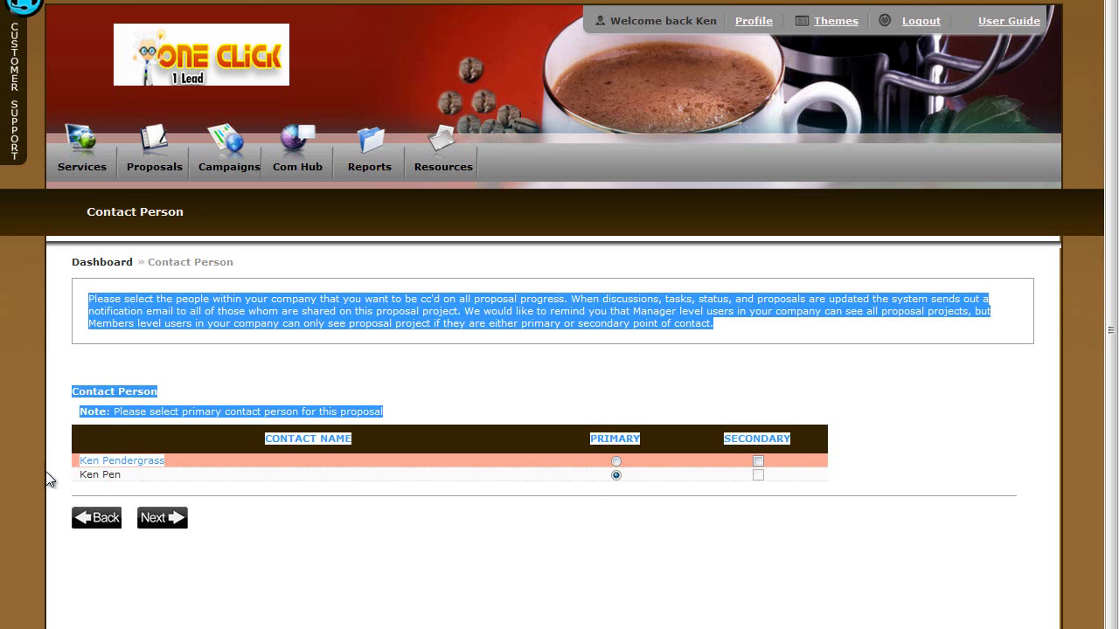
pyautogui.click(224, 458)
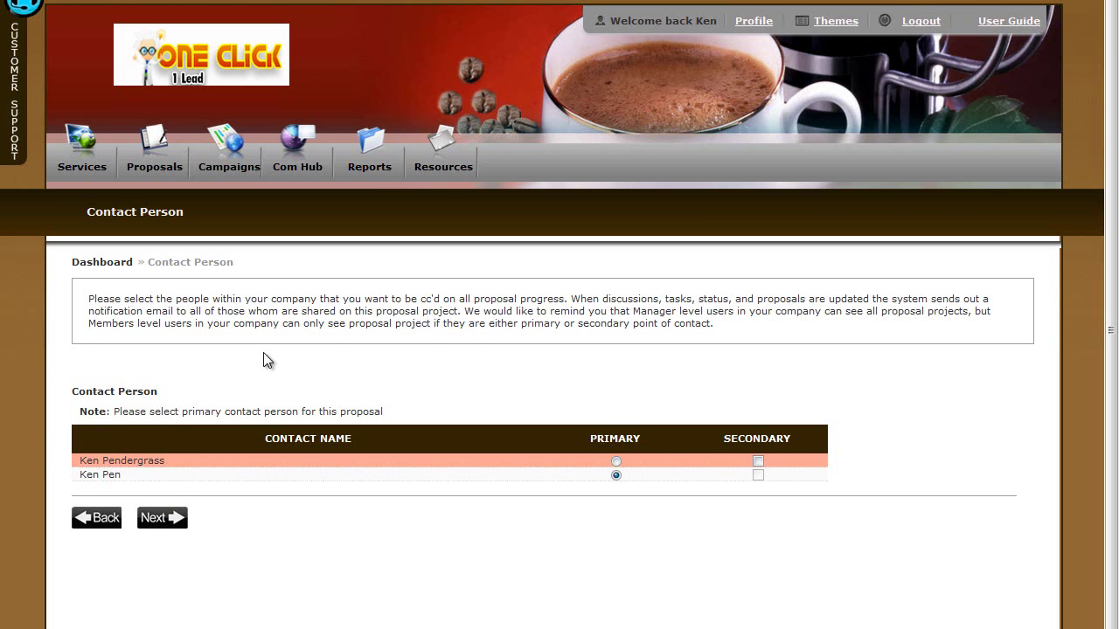
# - Review the 18 SEO Basic and Beginner Local Buzz packages in the proposal summary and proceed to the Proposal Tracker
pyautogui.moveTo(1116, 147); pyautogui.dragTo(1117, 166)
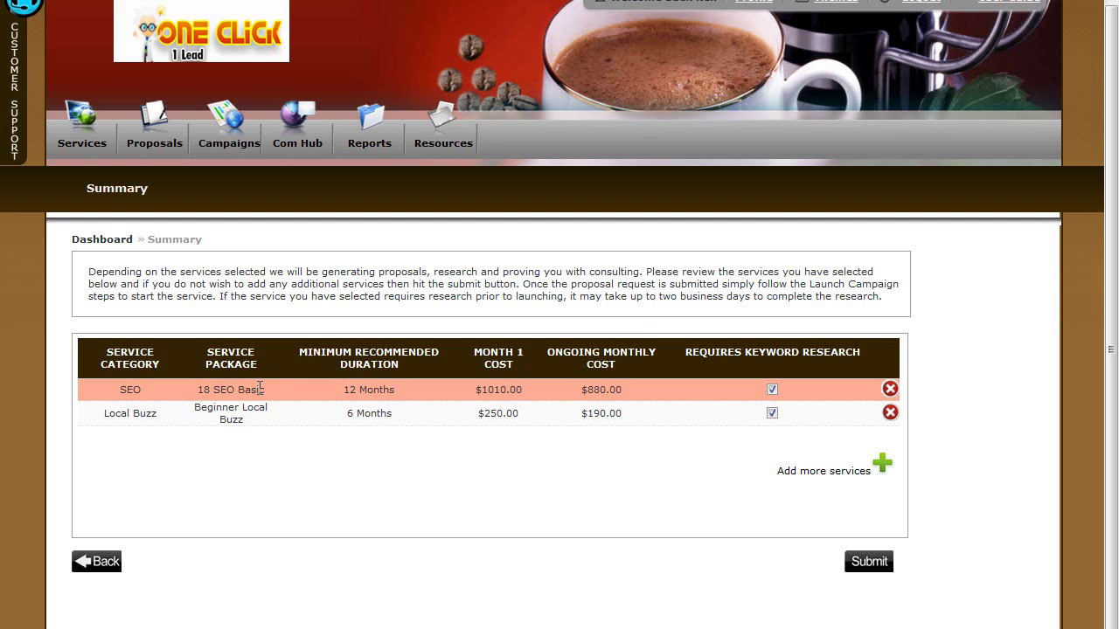
pyautogui.moveTo(279, 386); pyautogui.dragTo(198, 389)
pyautogui.moveTo(249, 424); pyautogui.dragTo(194, 411)
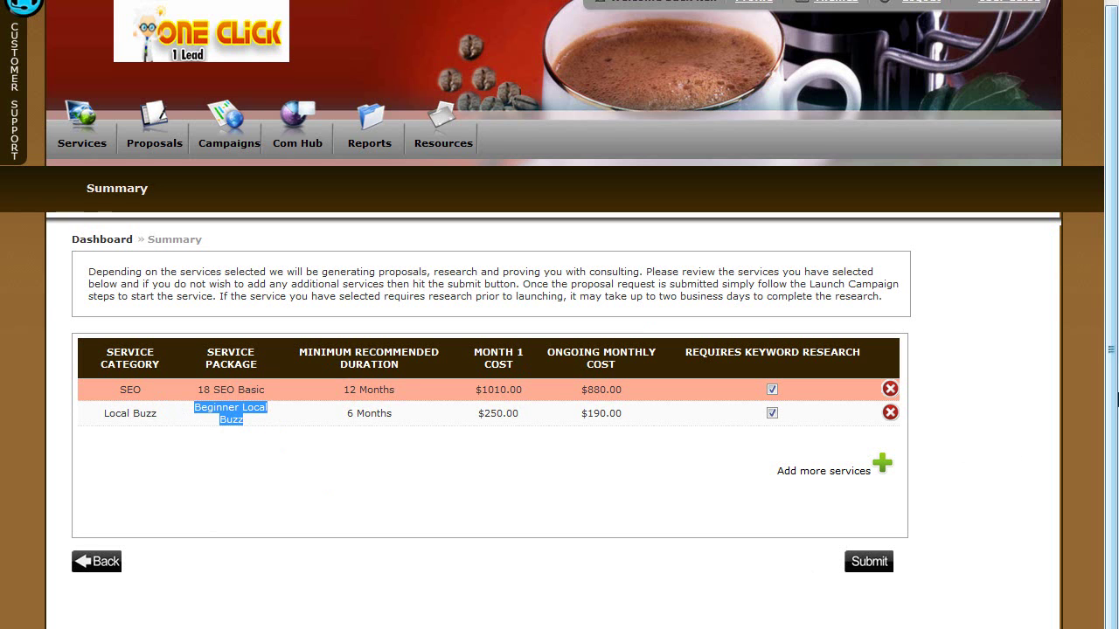
pyautogui.scroll(1, 1111, 315)
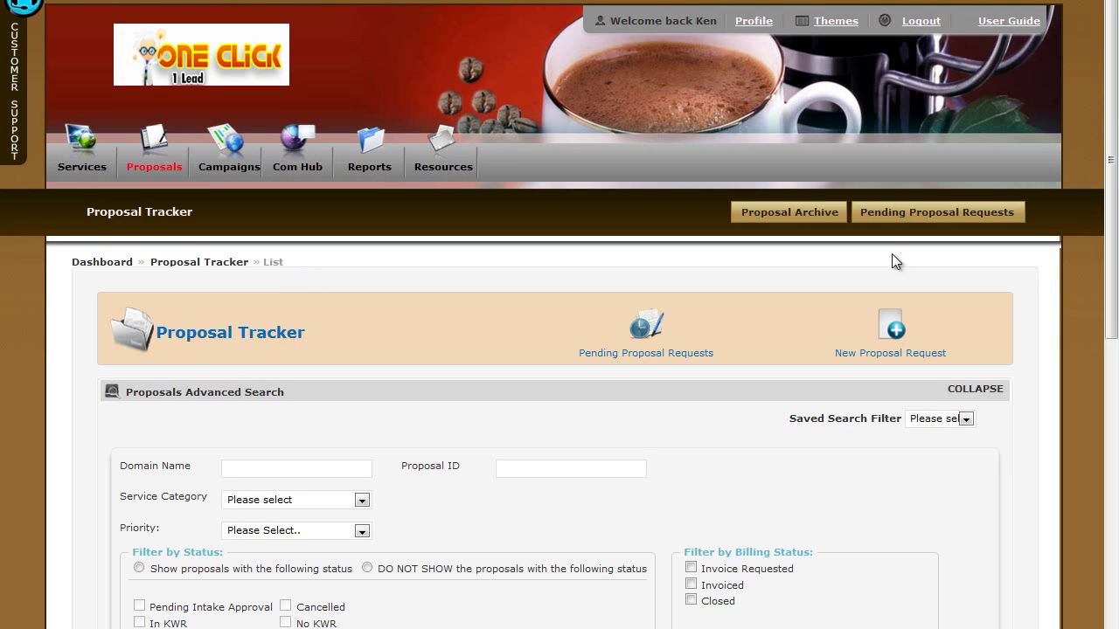
# - Look through the Proposal Tracker's advanced search filters and open the Kasianchiro.Com proposal
pyautogui.scroll(-3, 846, 252)
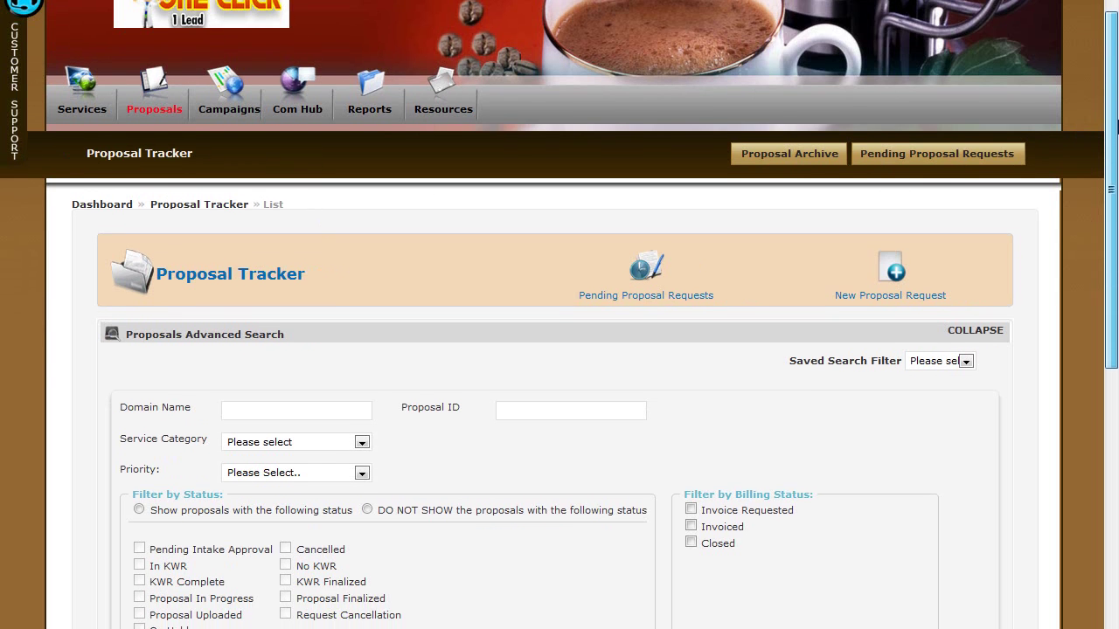
pyautogui.scroll(-5, 1104, 312)
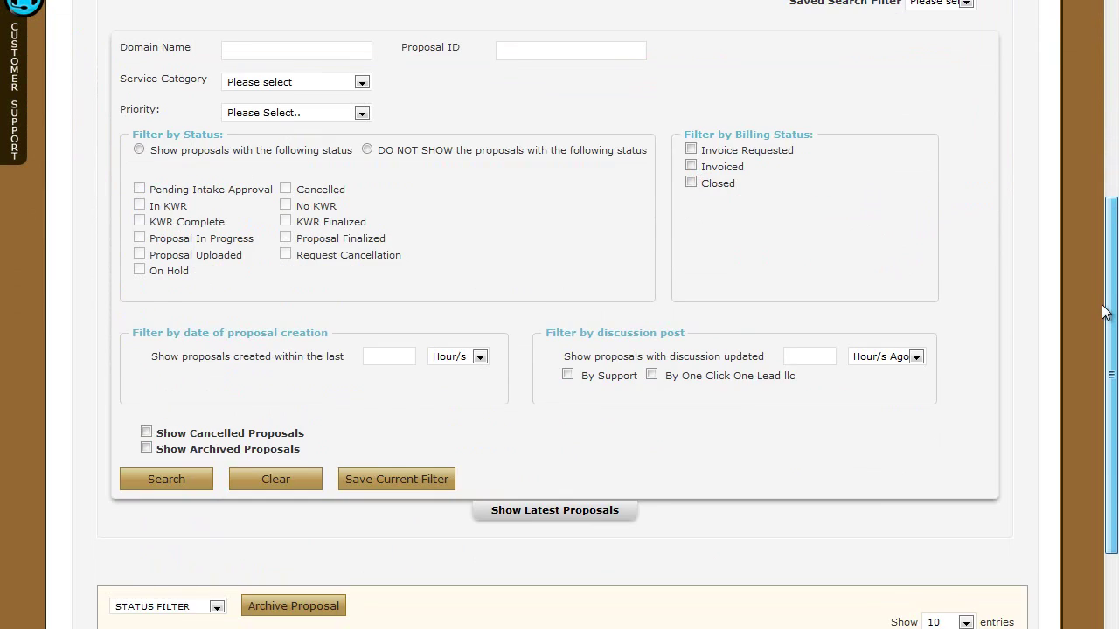
pyautogui.moveTo(1104, 312); pyautogui.dragTo(1118, 120)
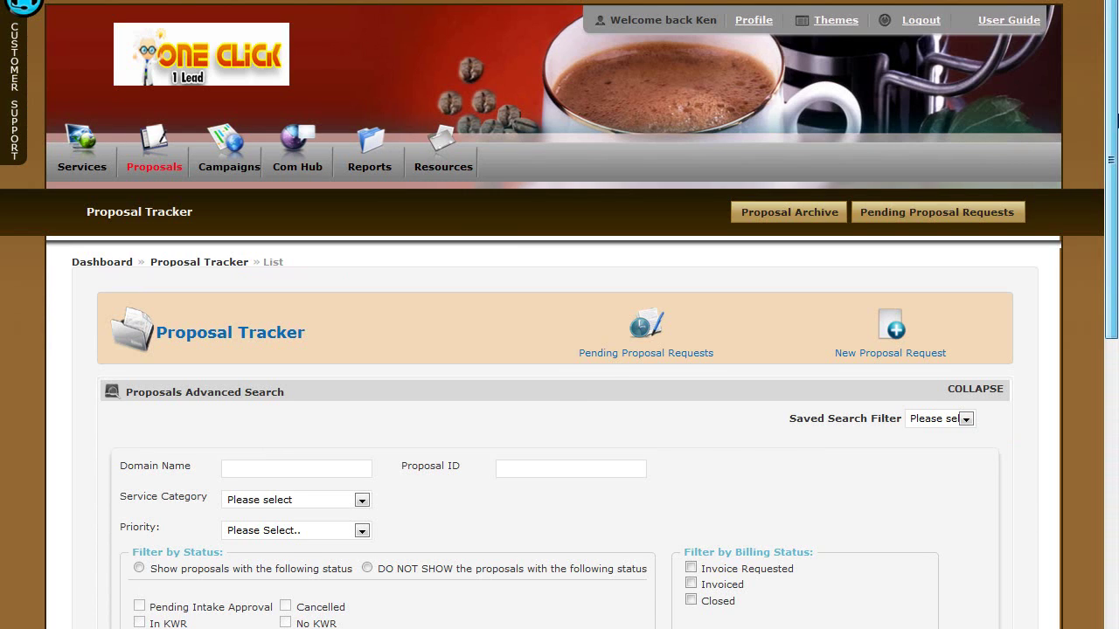
pyautogui.scroll(-8, 1117, 119)
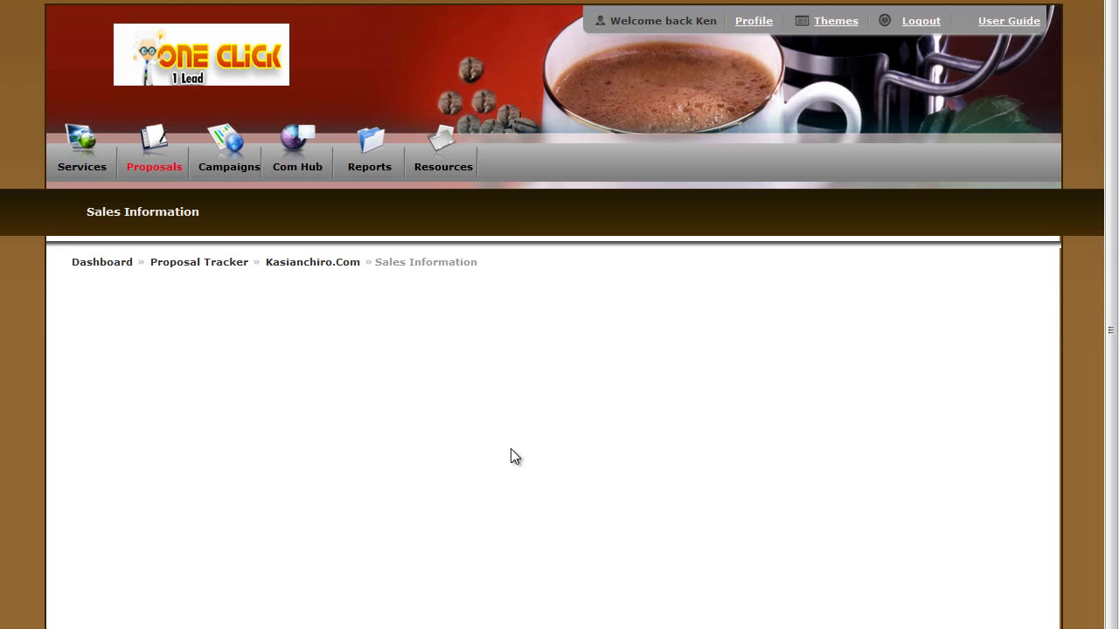
# - Examine the launch campaign steps and the proposals list in the Kasianchiro.Com sales information
pyautogui.moveTo(1113, 94); pyautogui.dragTo(1112, 165)
pyautogui.scroll(-2, 1047, 197)
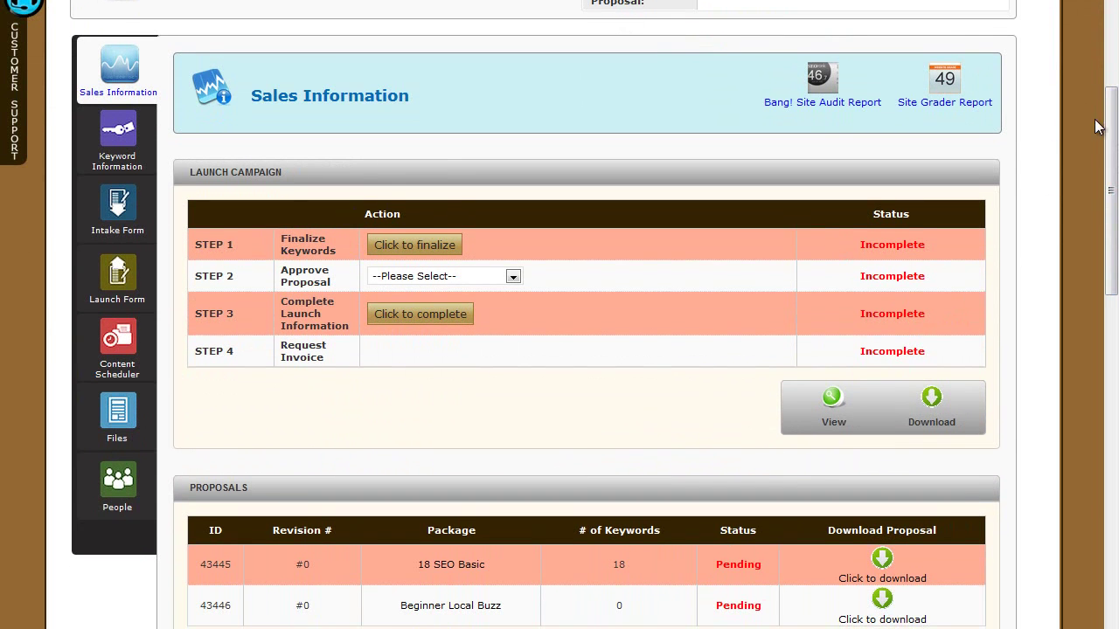
pyautogui.moveTo(1114, 120); pyautogui.dragTo(1113, 148)
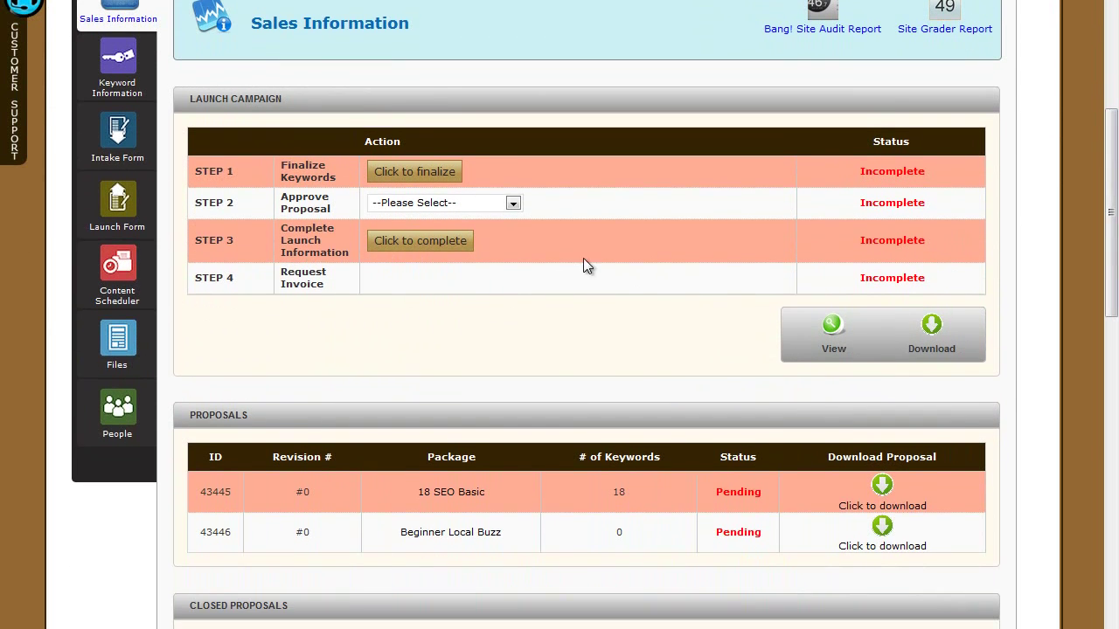
pyautogui.moveTo(1110, 275); pyautogui.dragTo(1110, 238)
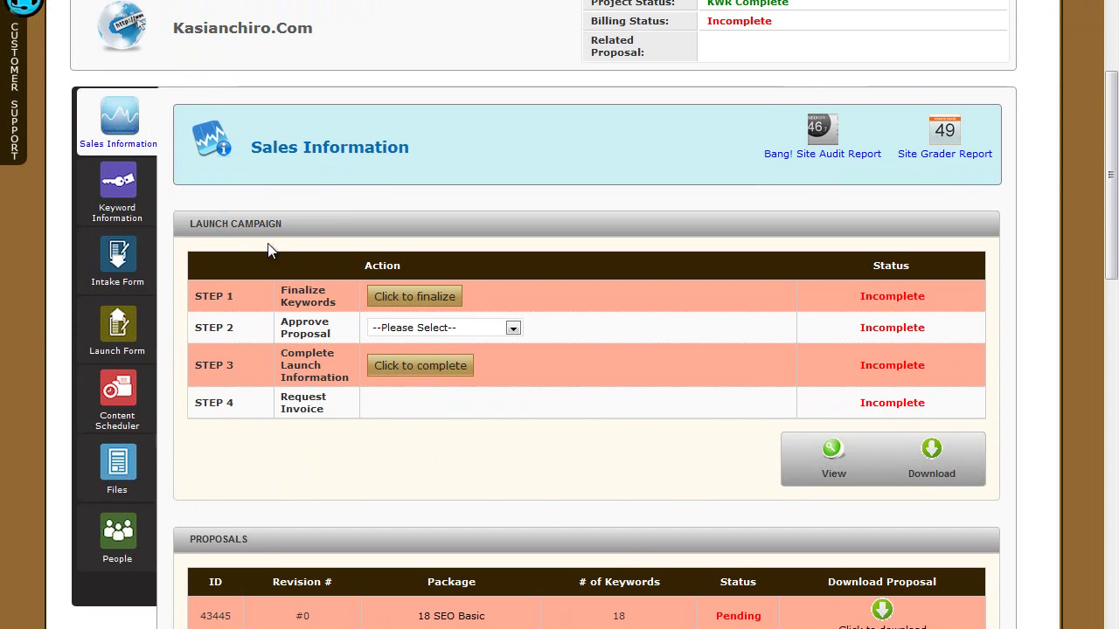
# - Review the researched keywords in Kasianchiro.Com's keyword information and open the competition analysis
pyautogui.click(122, 197)
pyautogui.moveTo(1112, 96); pyautogui.dragTo(1111, 319)
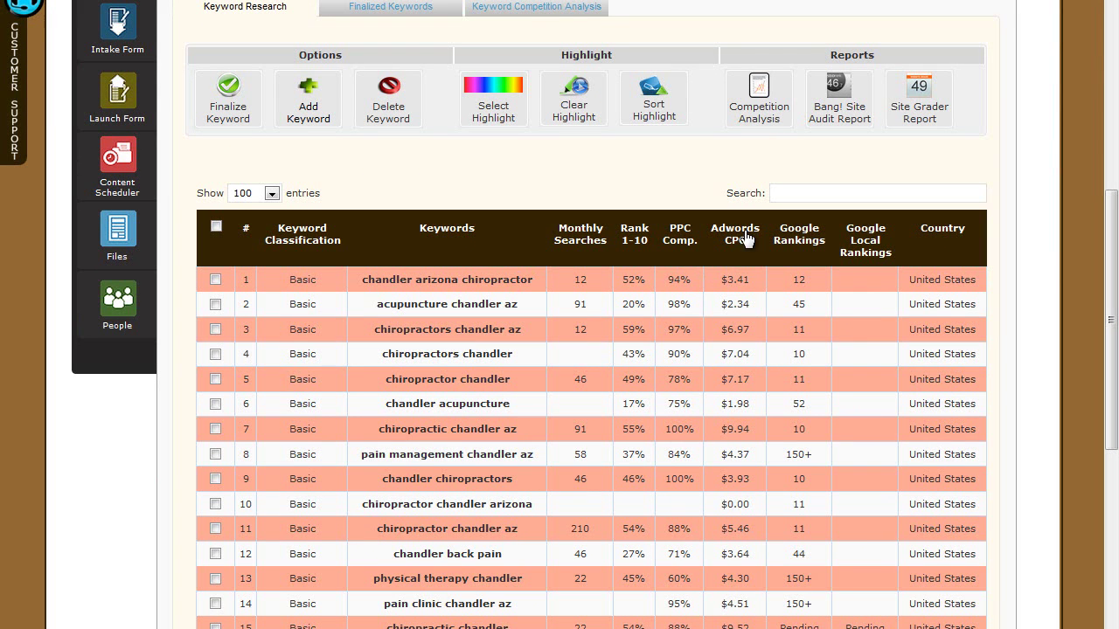
pyautogui.moveTo(1112, 222); pyautogui.dragTo(1112, 131)
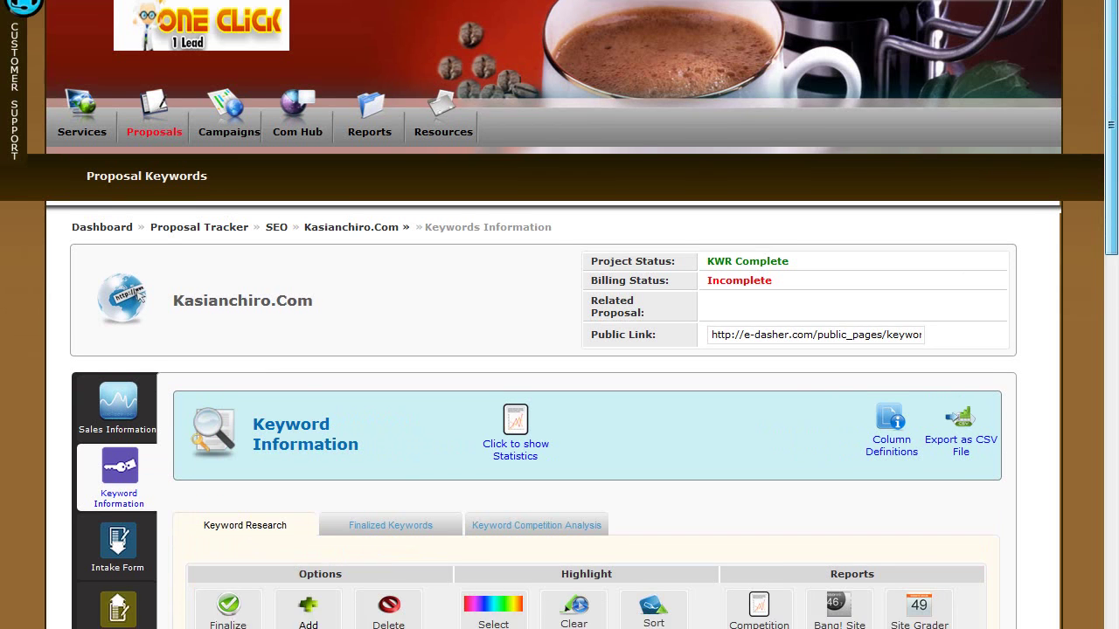
pyautogui.scroll(-3, 690, 229)
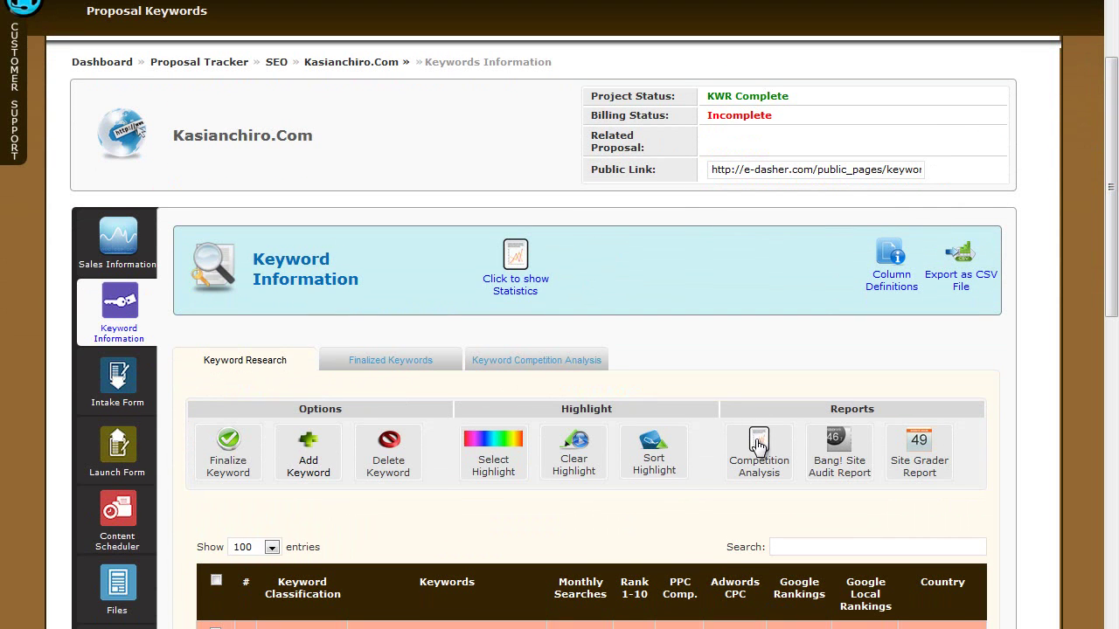
pyautogui.click(756, 444)
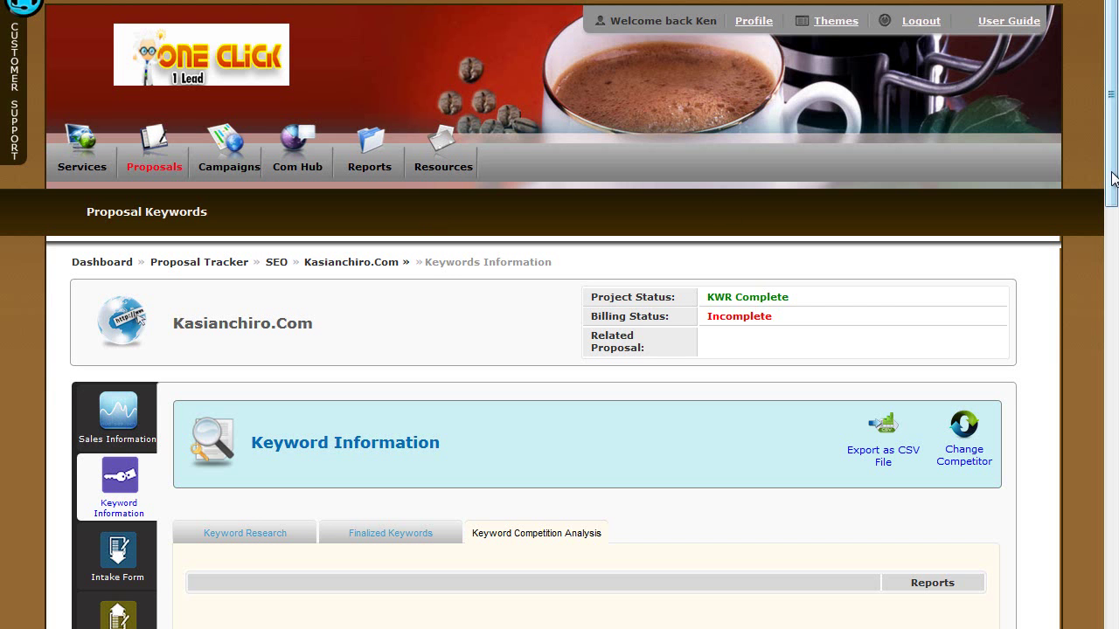
# - Compare Kasianchiro.Com's Google keyword rankings with its three competitors in the competition analysis and return to the sales information
pyautogui.moveTo(1115, 171); pyautogui.dragTo(1115, 248)
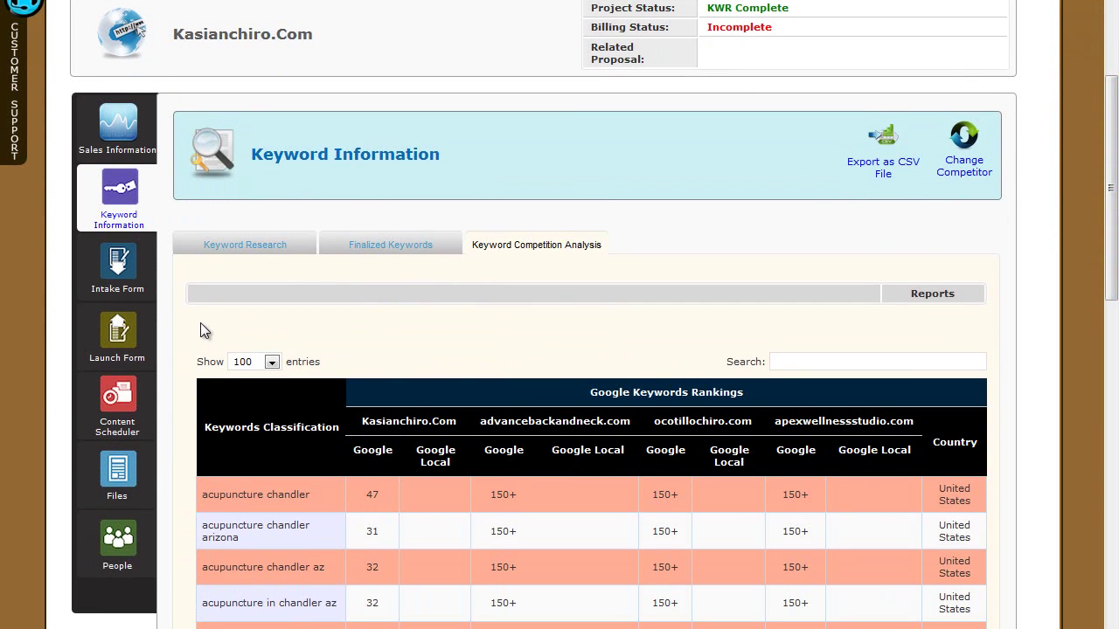
pyautogui.moveTo(1115, 184); pyautogui.dragTo(1115, 242)
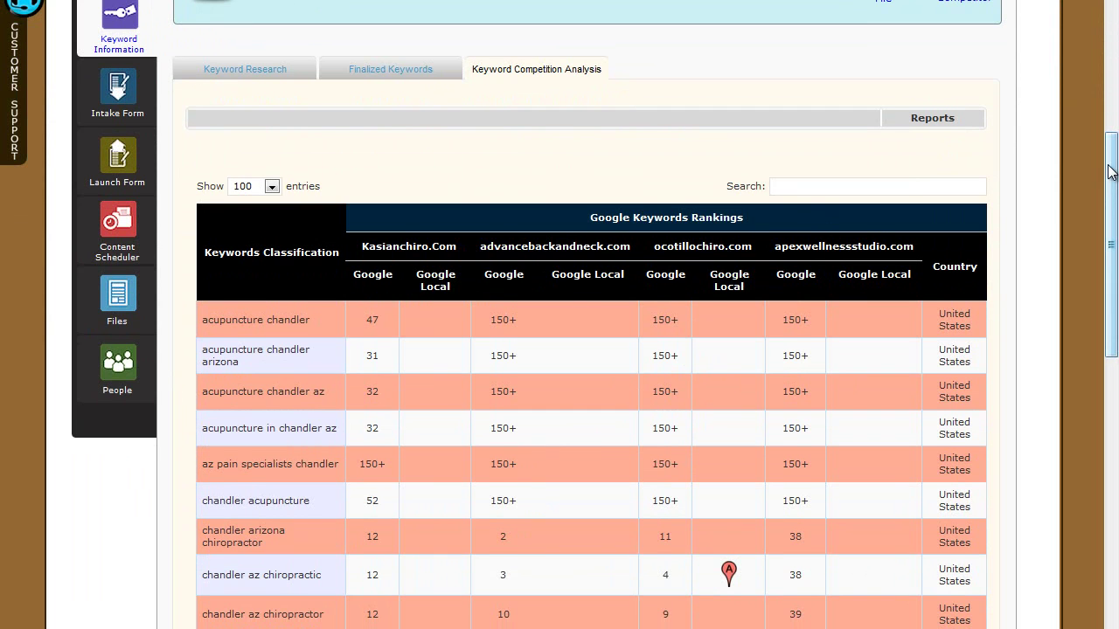
pyautogui.scroll(-2, 735, 253)
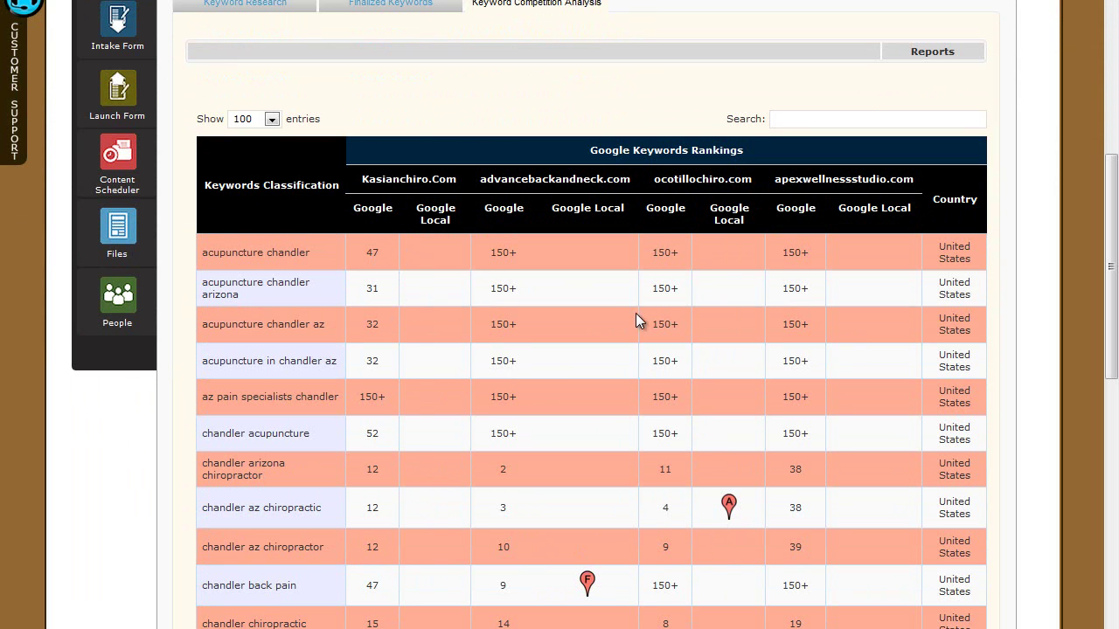
pyautogui.moveTo(1106, 286); pyautogui.dragTo(1106, 339)
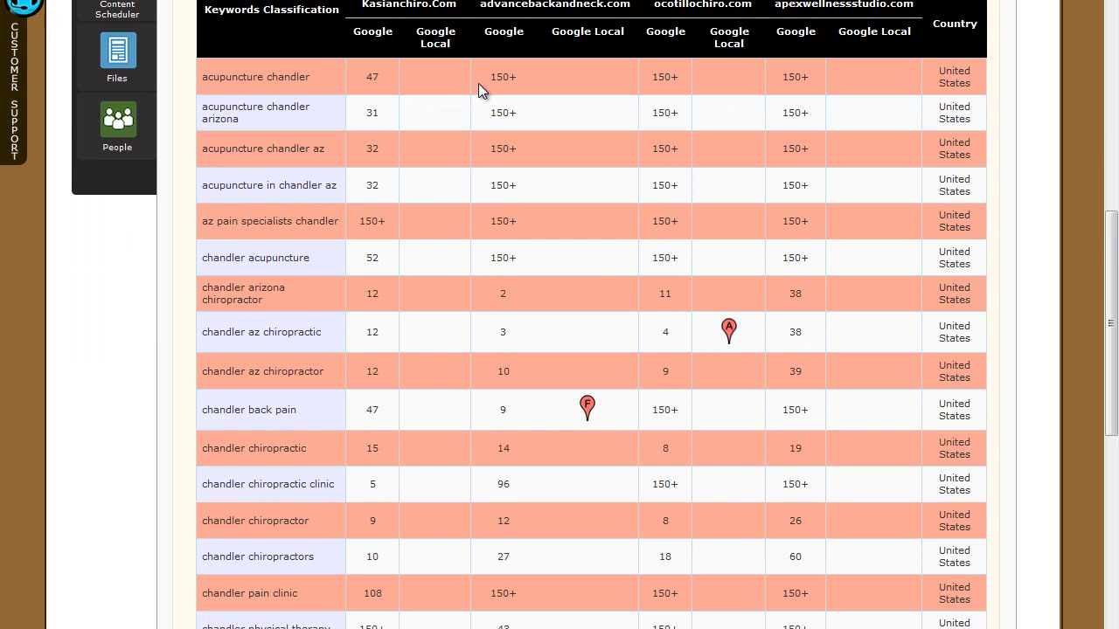
pyautogui.moveTo(1116, 218); pyautogui.dragTo(1116, 145)
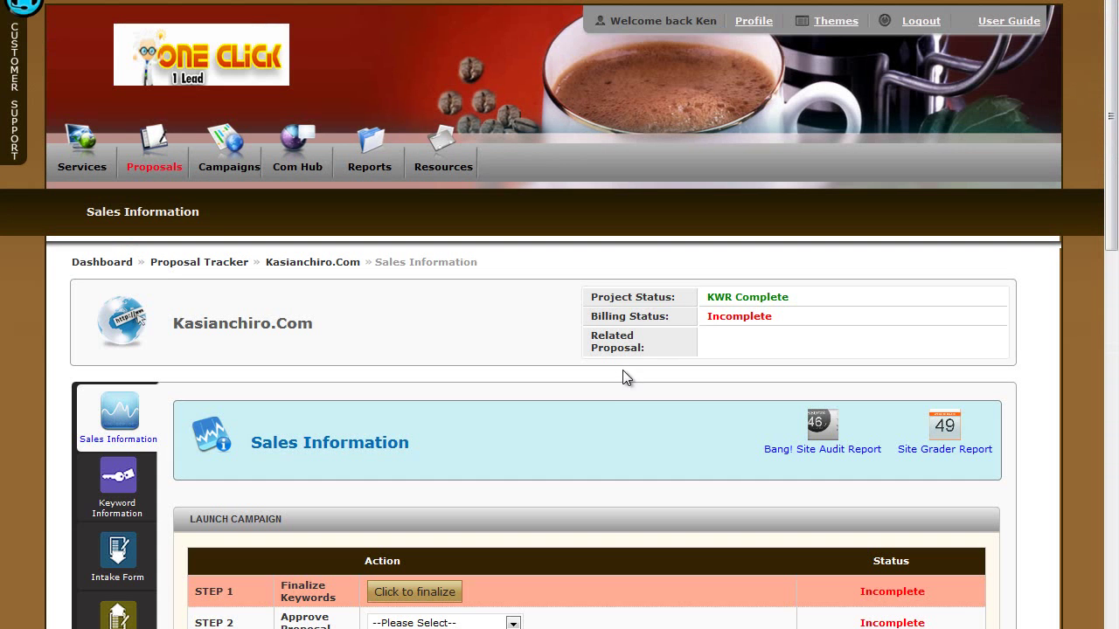
# - Switch to the Kasianchiro.Com keywords workbook in Excel and examine its chiropractic and physical therapy keywords alongside the competitors' rankings
pyautogui.scroll(-3, 856, 337)
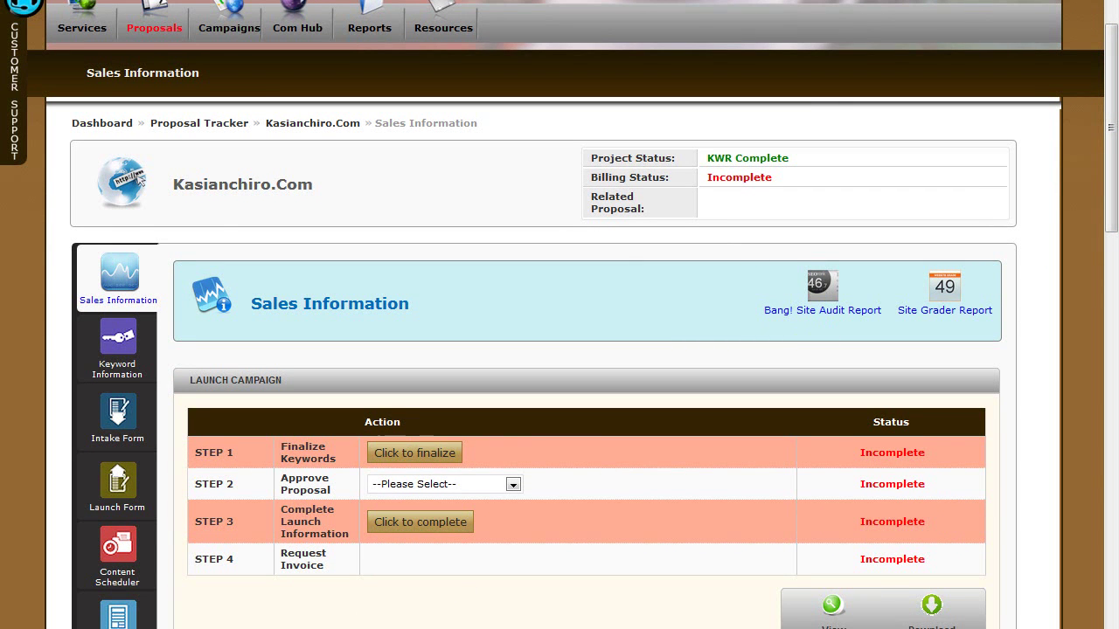
pyautogui.moveTo(493, 628)
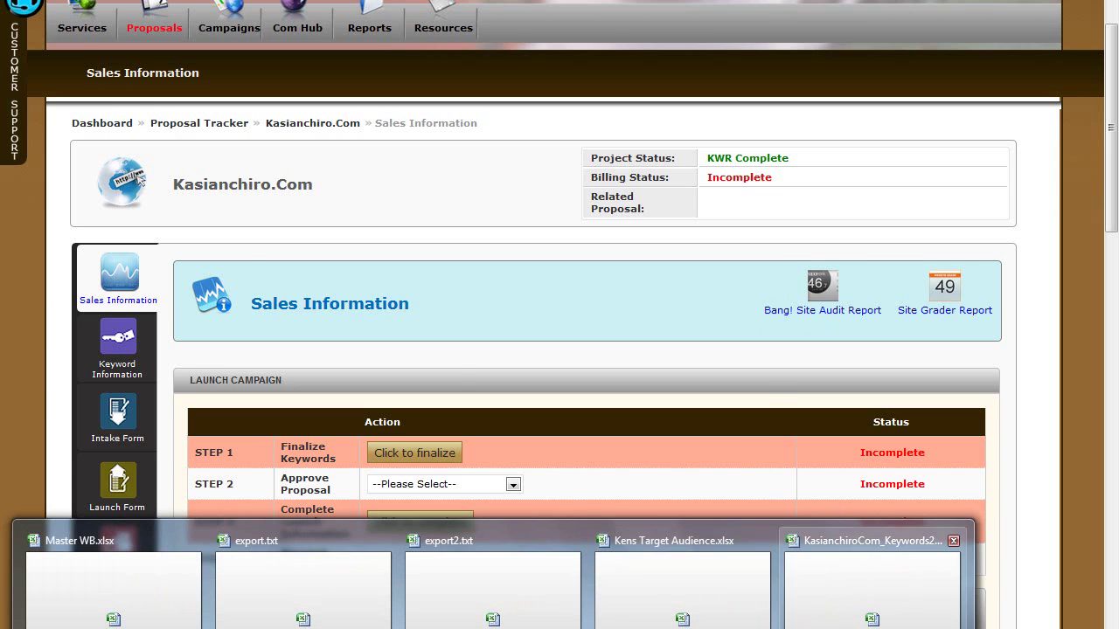
pyautogui.click(873, 581)
pyautogui.moveTo(1110, 106); pyautogui.dragTo(1110, 105)
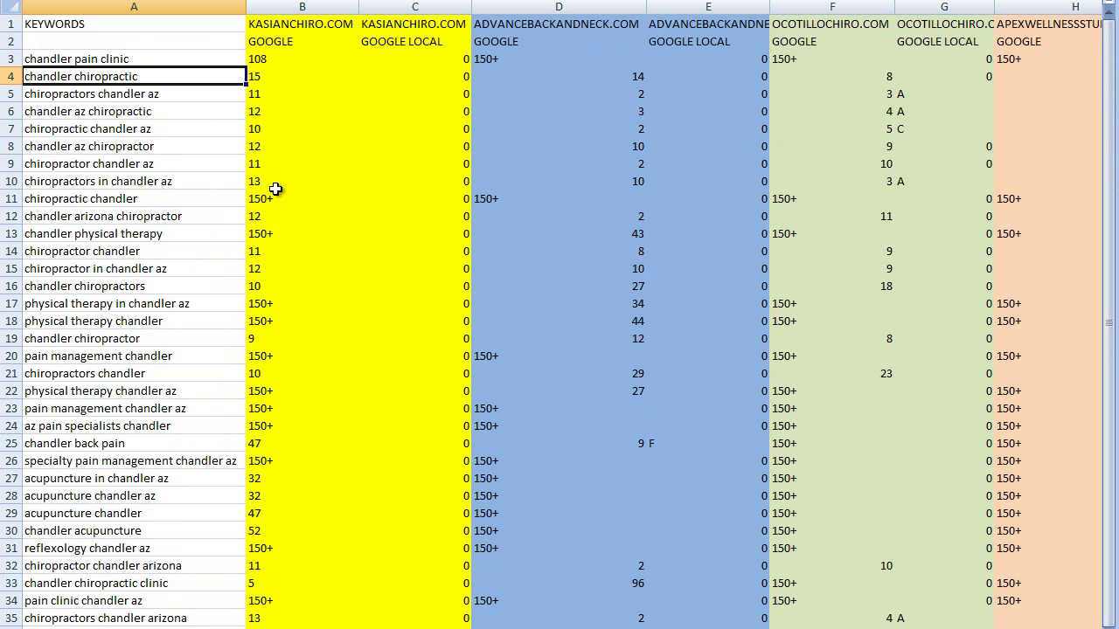
pyautogui.click(107, 146)
pyautogui.click(96, 200)
pyautogui.click(90, 237)
pyautogui.click(95, 321)
pyautogui.click(94, 113)
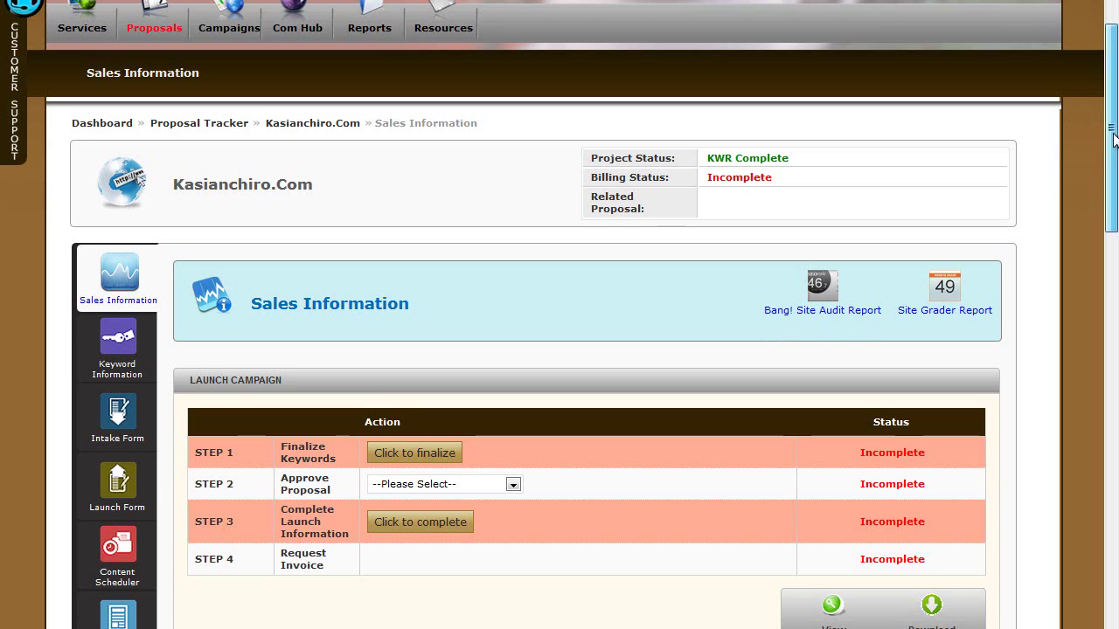
# - Return to the Kasianchiro.Com proposal, open its launch form and look through the general, marketing and content questions
pyautogui.scroll(-2, 1114, 136)
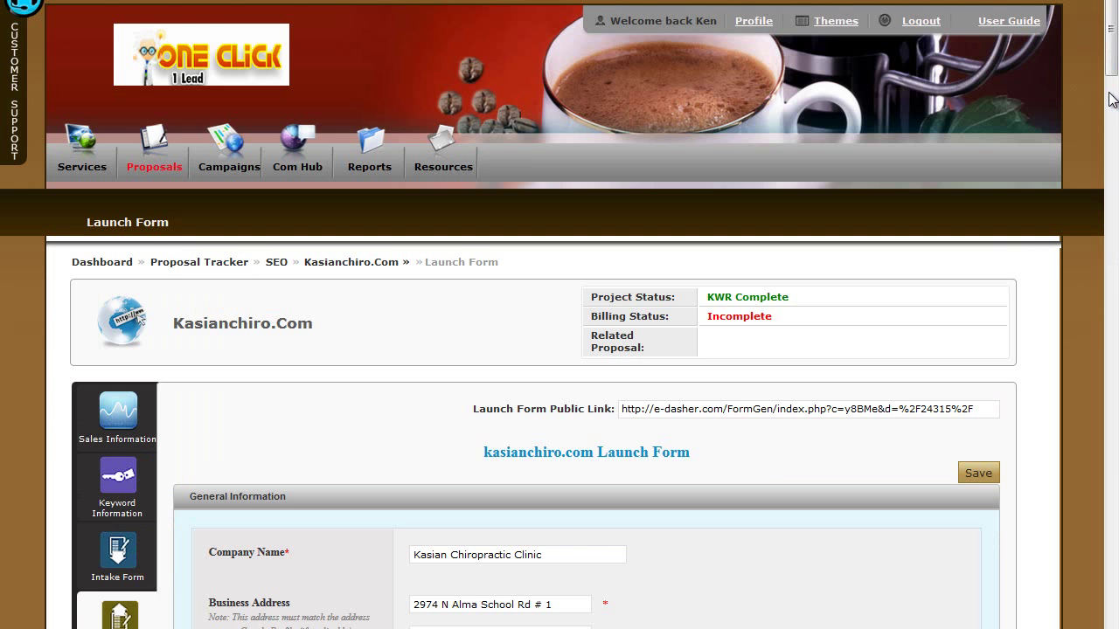
pyautogui.scroll(-5, 1114, 100)
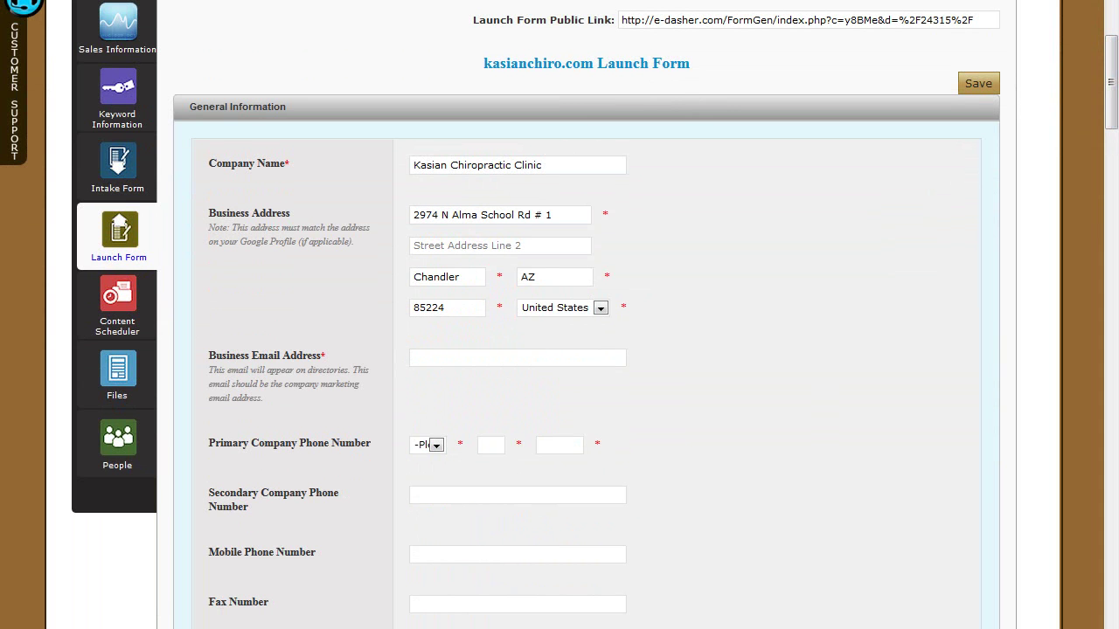
pyautogui.moveTo(1113, 114); pyautogui.dragTo(1117, 144)
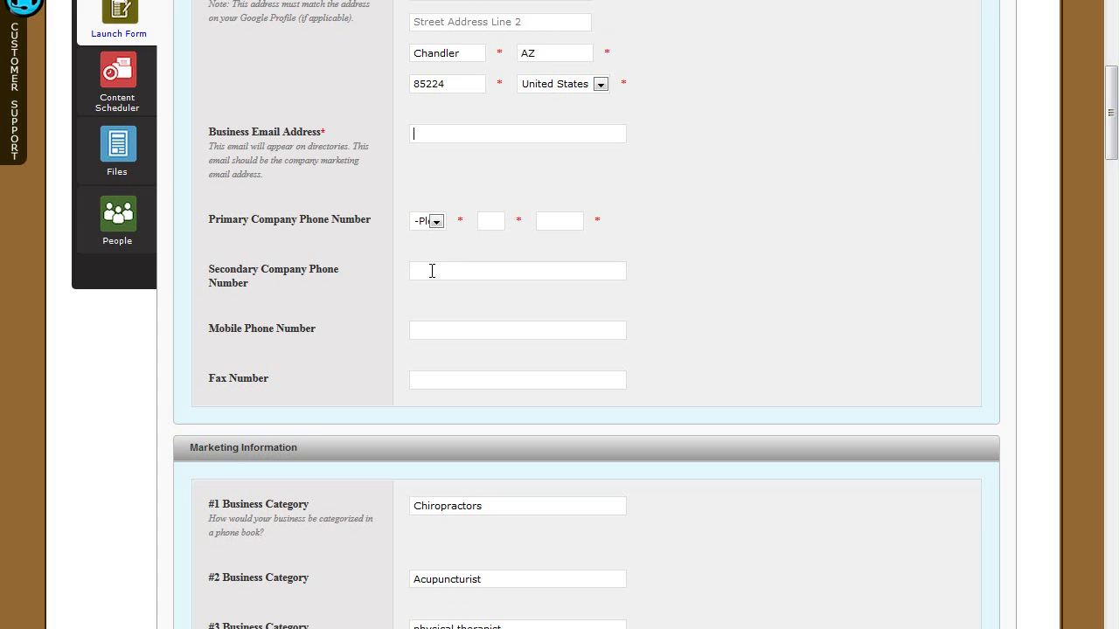
pyautogui.click(437, 221)
pyautogui.click(438, 222)
pyautogui.moveTo(1116, 138); pyautogui.dragTo(1117, 183)
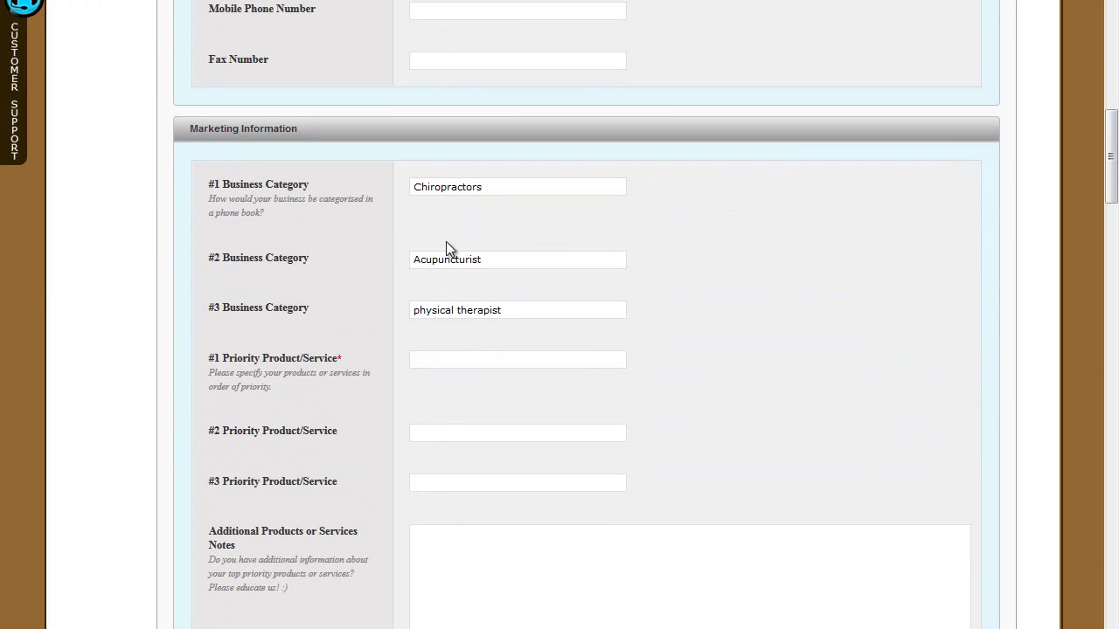
pyautogui.moveTo(1111, 156); pyautogui.dragTo(1112, 393)
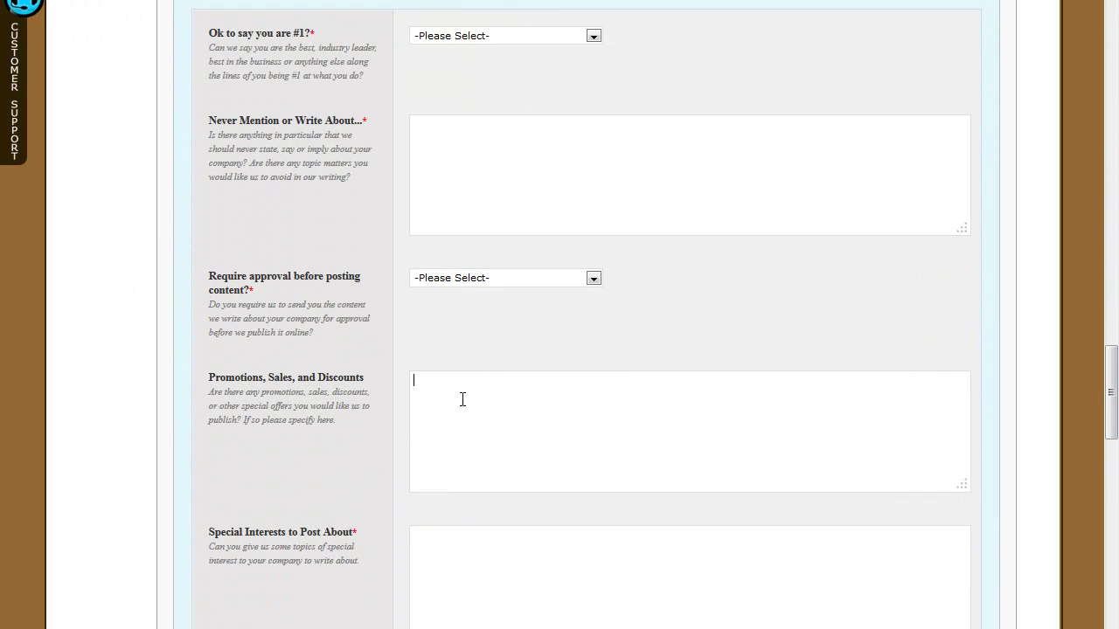
pyautogui.moveTo(1113, 360); pyautogui.dragTo(1110, 44)
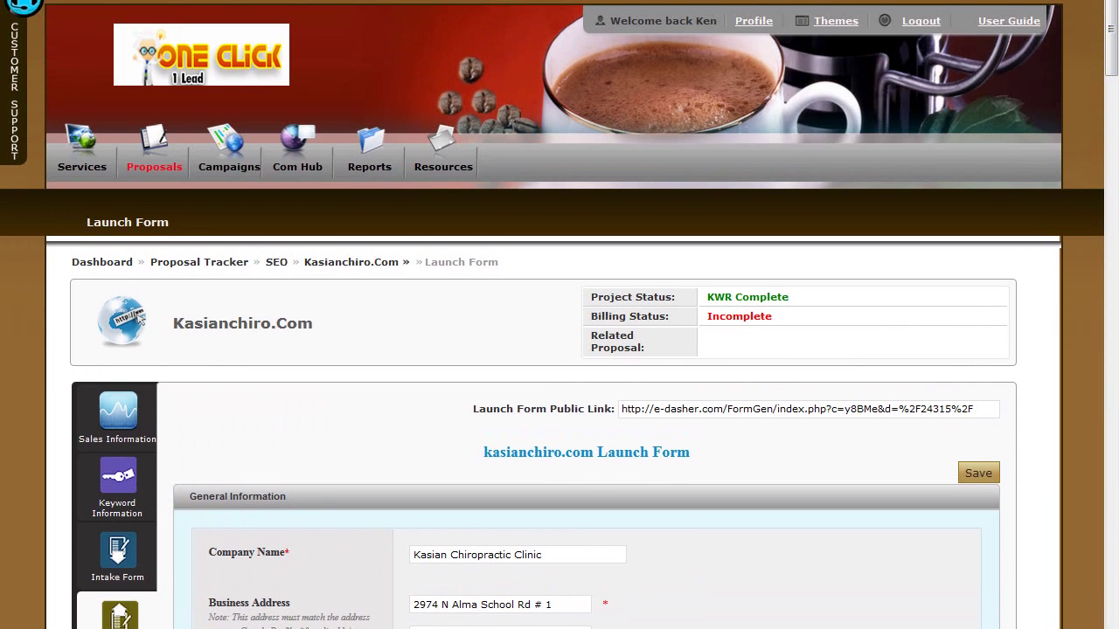